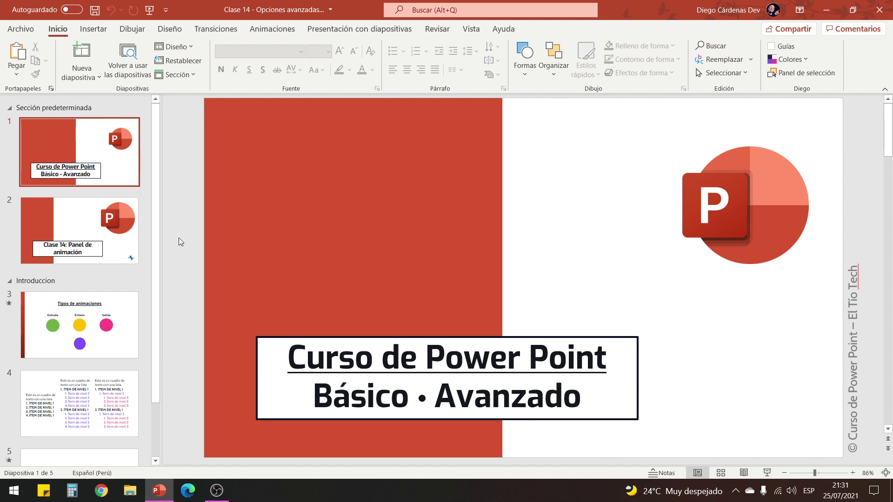
# - Move through slide 2 to slide 3, 'Tipos de animaciones', in the slide pane
pyautogui.click(80, 222)
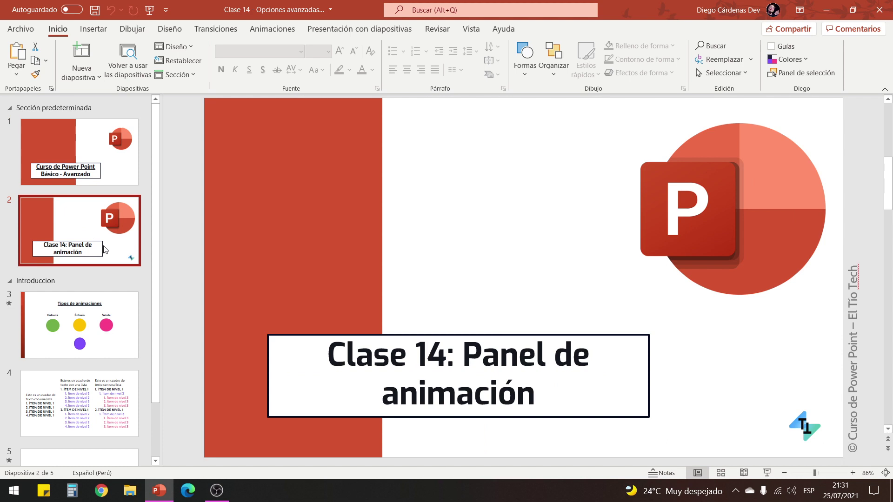
pyautogui.click(76, 340)
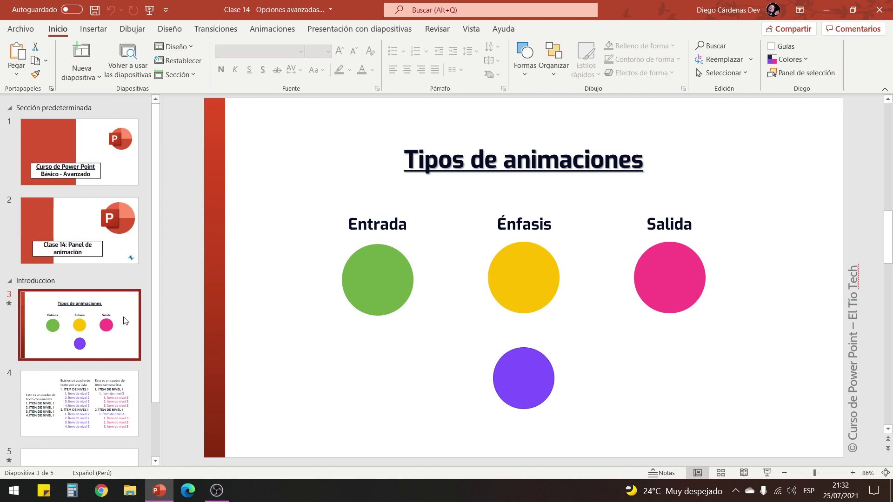
# - On the Animaciones tab, select the green Entrada circle to show its Rueda entrance
pyautogui.click(273, 34)
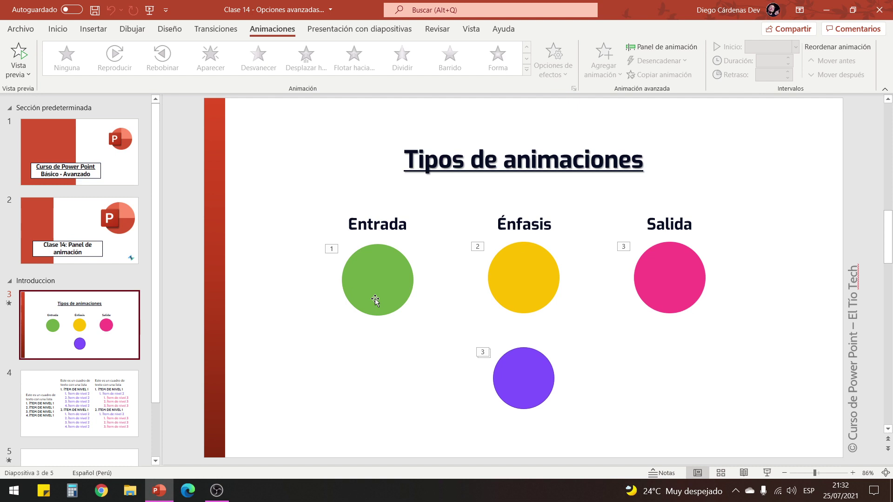
pyautogui.click(396, 285)
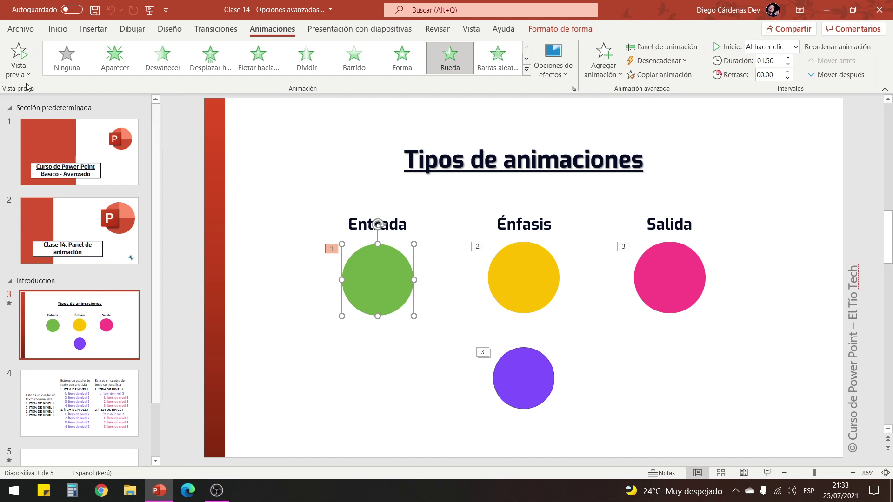
# - Preview the green circle's Rueda entrance and switch it to the 3 radios spoke option
pyautogui.click(19, 55)
pyautogui.click(555, 76)
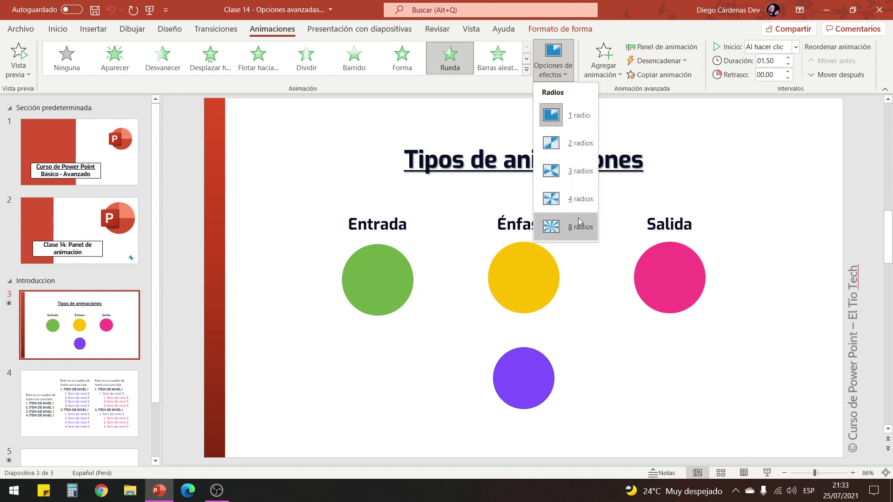
pyautogui.click(570, 174)
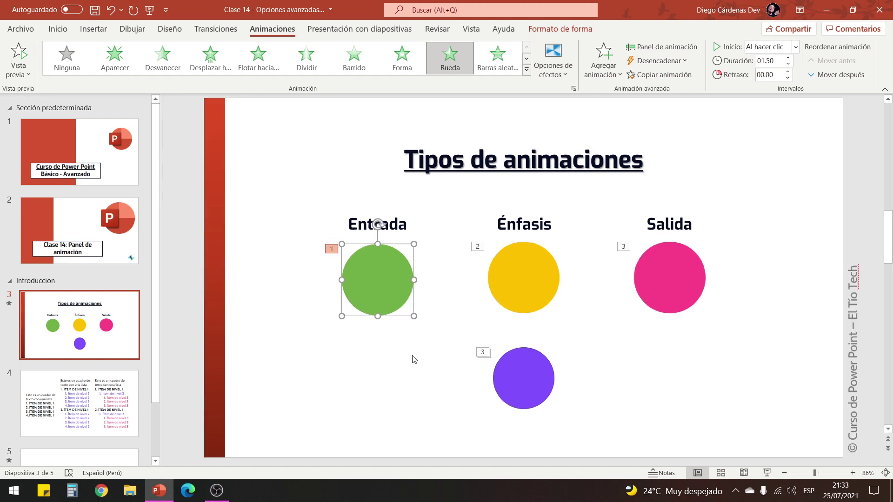
pyautogui.click(526, 69)
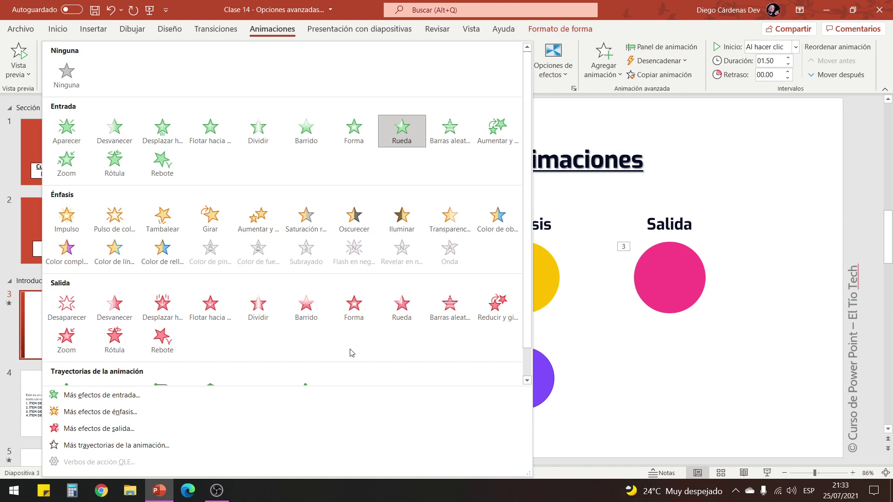
# - Select the pink Salida circle and set its Zoom exit vanishing point to Centro de la diapositiva
pyautogui.click(575, 288)
pyautogui.click(511, 264)
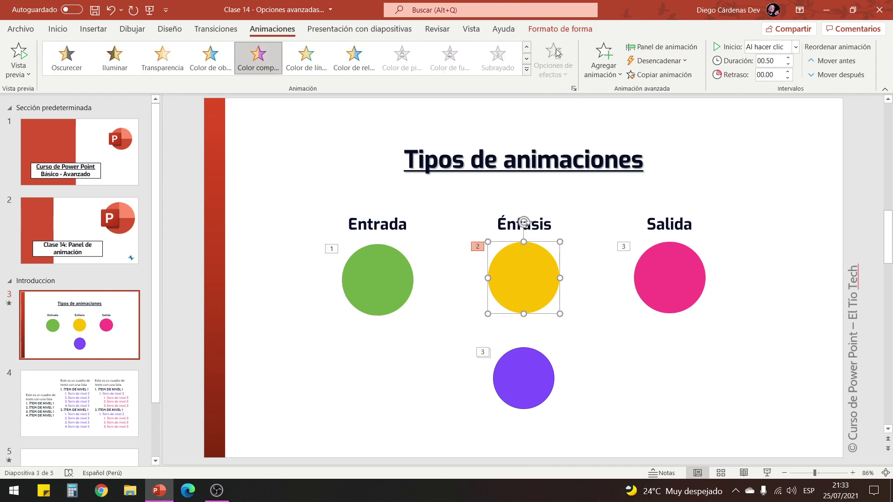
pyautogui.click(660, 261)
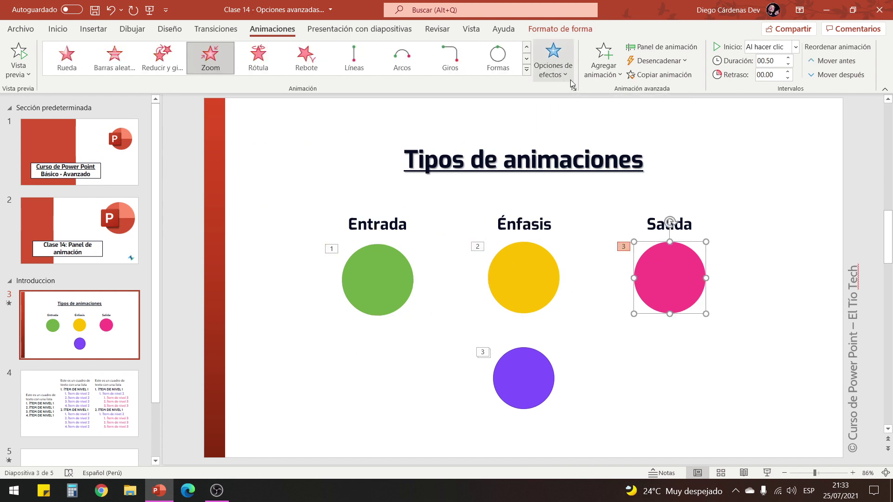
pyautogui.click(554, 71)
pyautogui.click(499, 90)
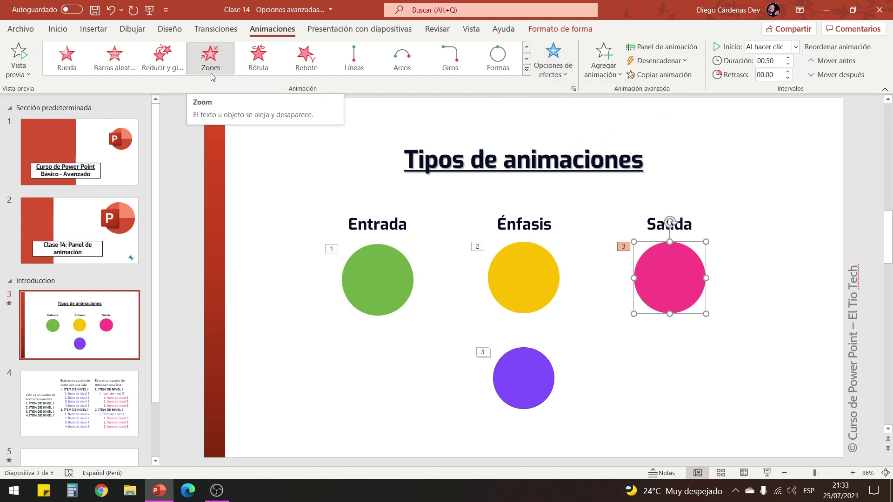
pyautogui.click(557, 76)
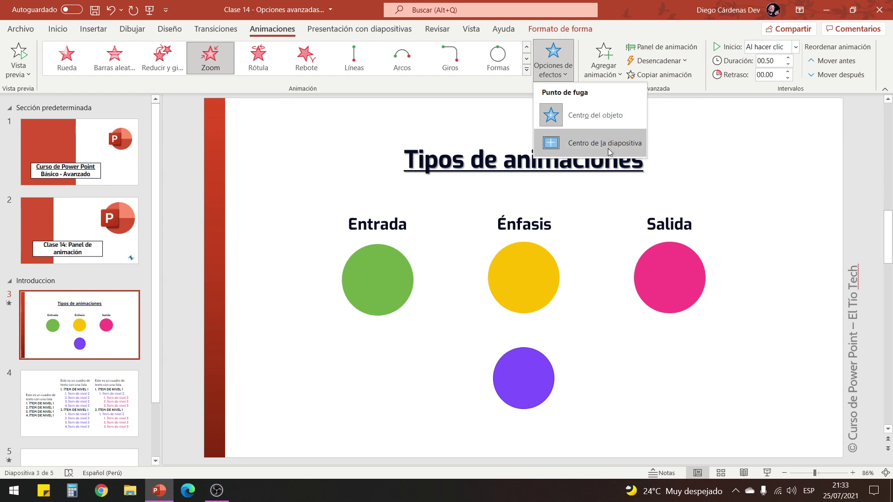
pyautogui.click(567, 144)
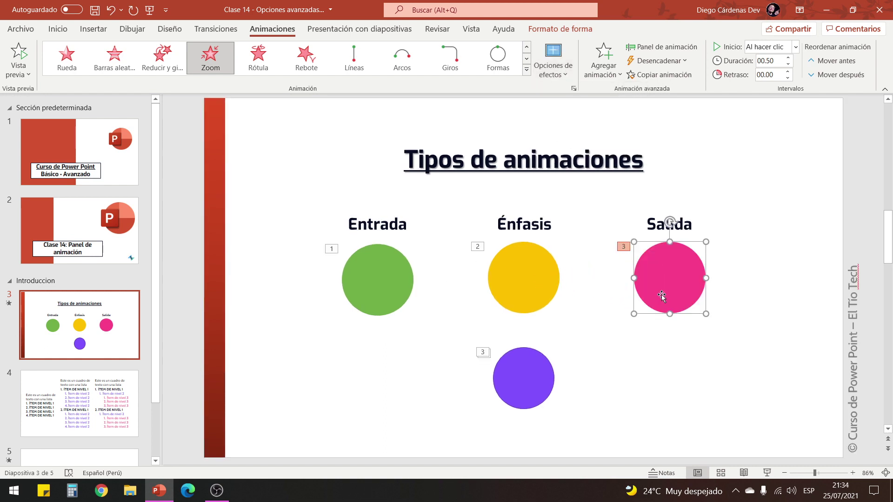
pyautogui.click(553, 65)
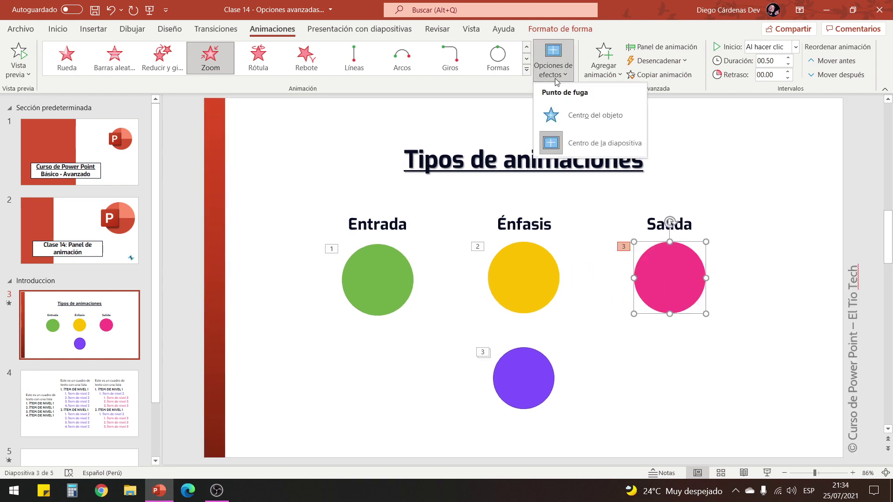
pyautogui.click(564, 121)
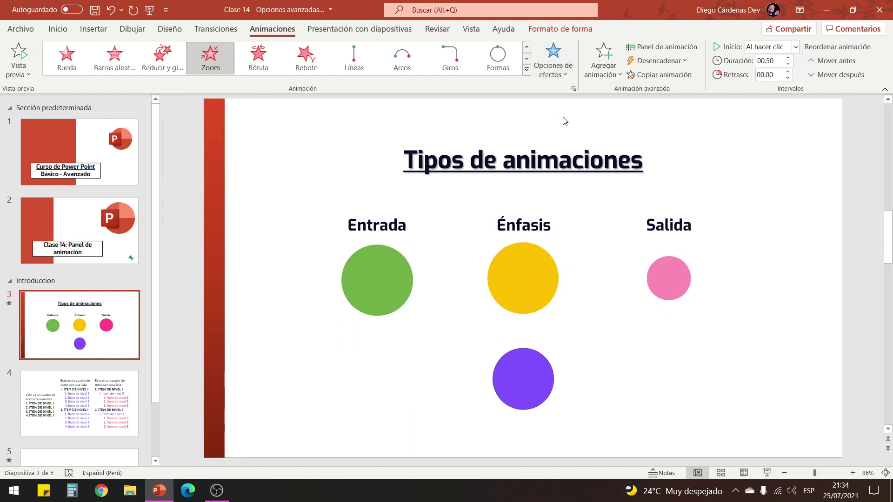
pyautogui.click(553, 65)
pyautogui.click(583, 141)
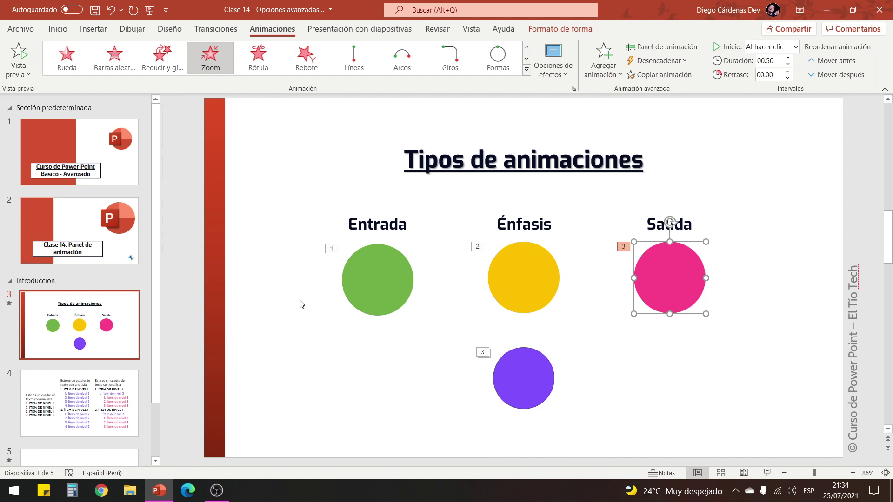
# - Change the pink circle's exit to Barras aleatorias running Vertical
pyautogui.click(120, 70)
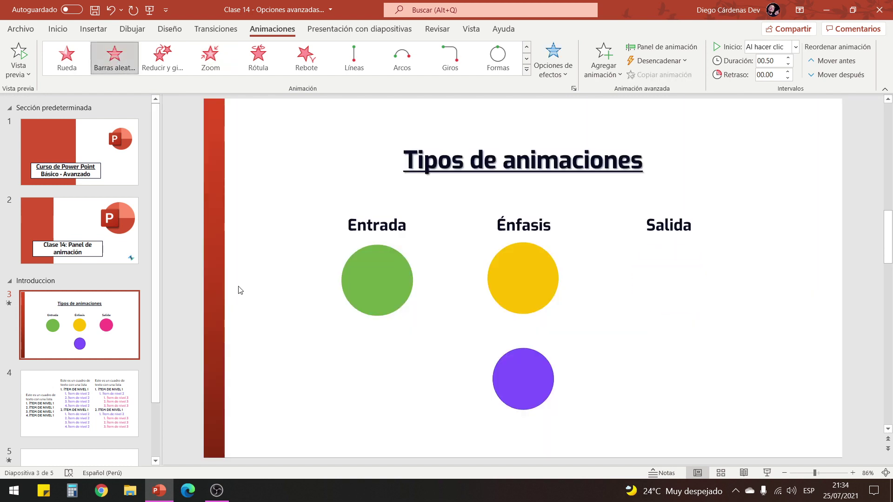
pyautogui.click(558, 70)
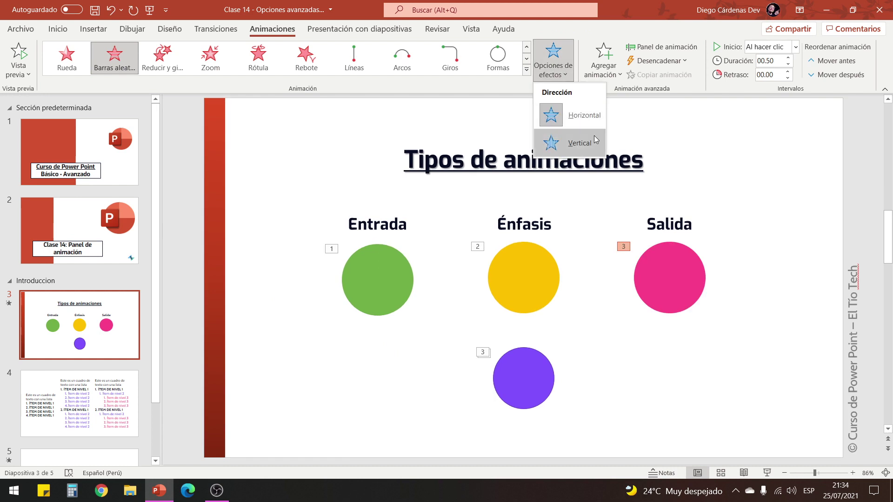
pyautogui.click(588, 123)
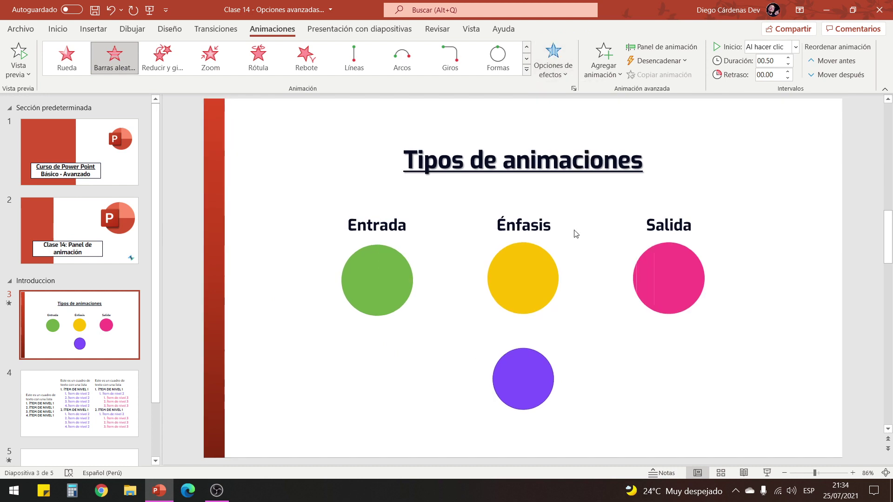
pyautogui.click(527, 69)
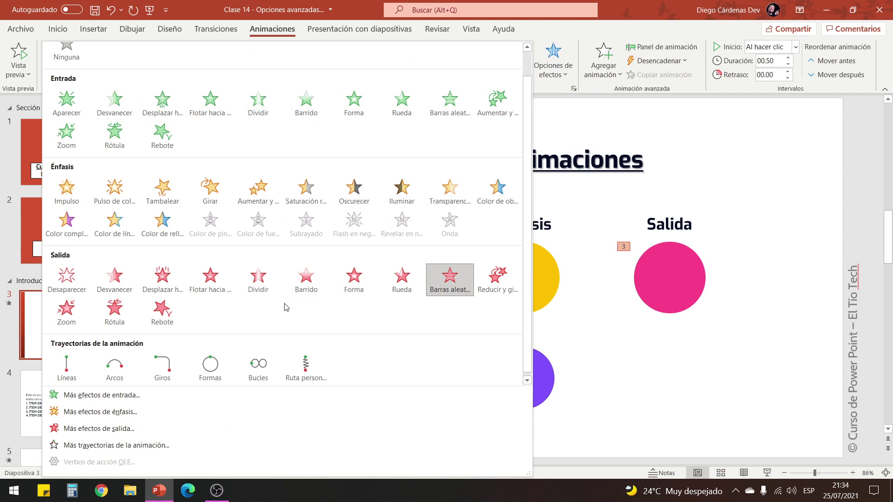
pyautogui.scroll(1, 286, 307)
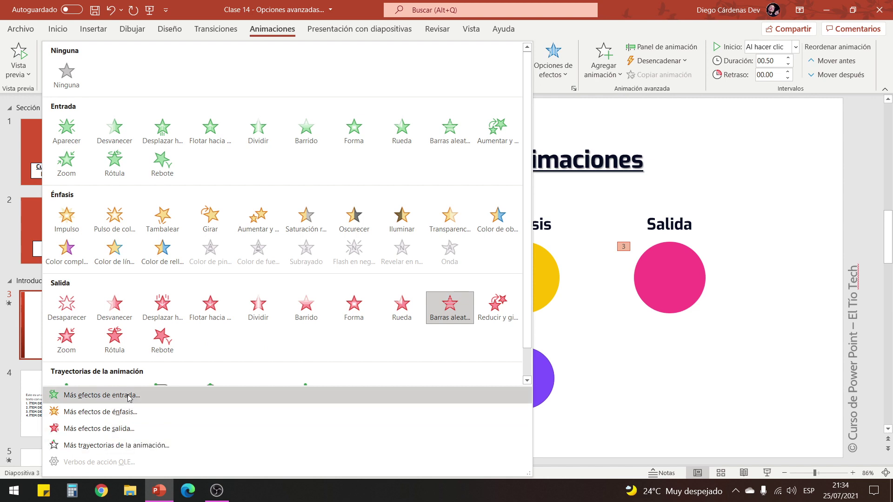
# - Browse the Cambiar efecto de entrada dialog and close it without changes
pyautogui.click(107, 396)
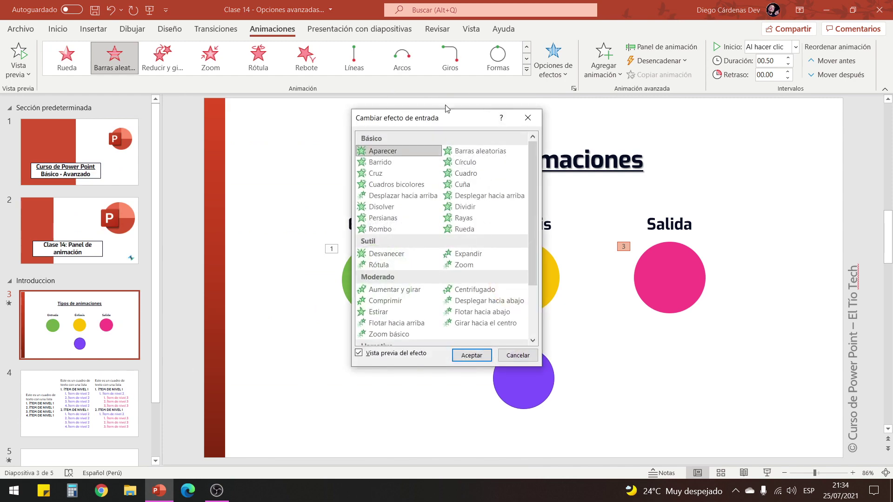
pyautogui.moveTo(472, 119); pyautogui.dragTo(680, 119)
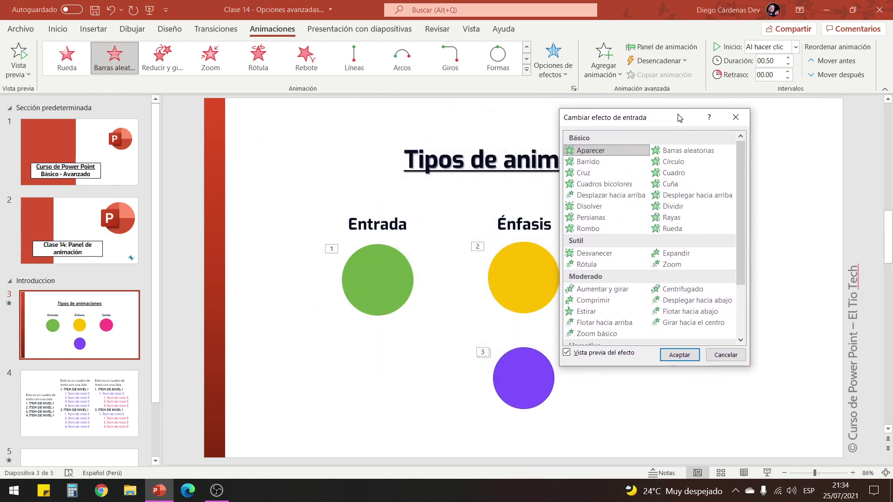
pyautogui.scroll(-2, 649, 290)
pyautogui.scroll(3, 649, 289)
pyautogui.scroll(-1, 608, 223)
pyautogui.scroll(-2, 619, 279)
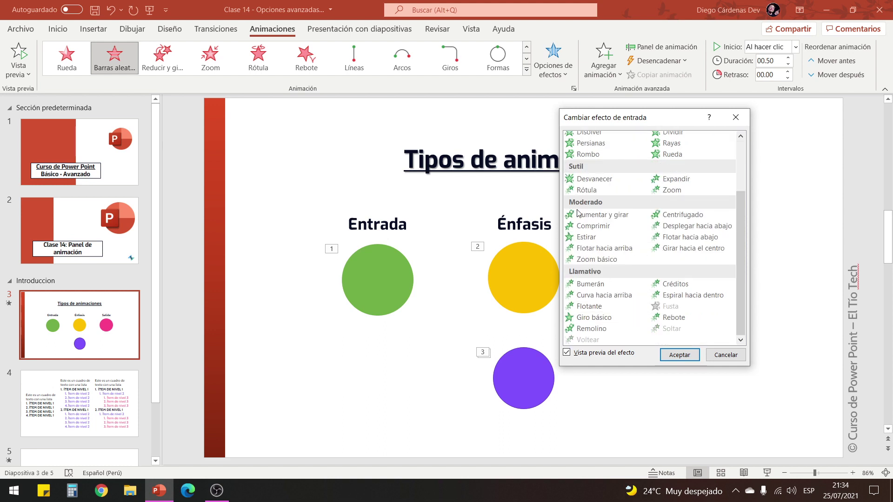
pyautogui.click(736, 118)
pyautogui.click(362, 283)
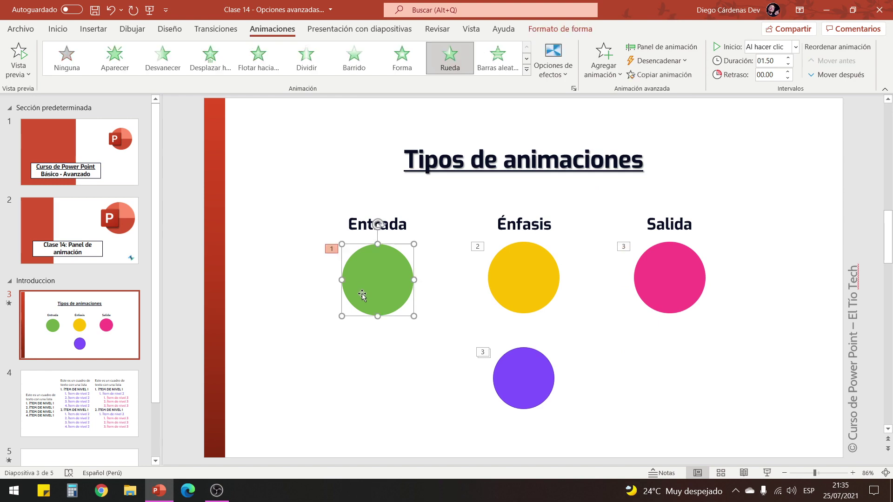
# - Apply the Estirar entrance effect to the green circle from the full entrance effects list
pyautogui.click(527, 69)
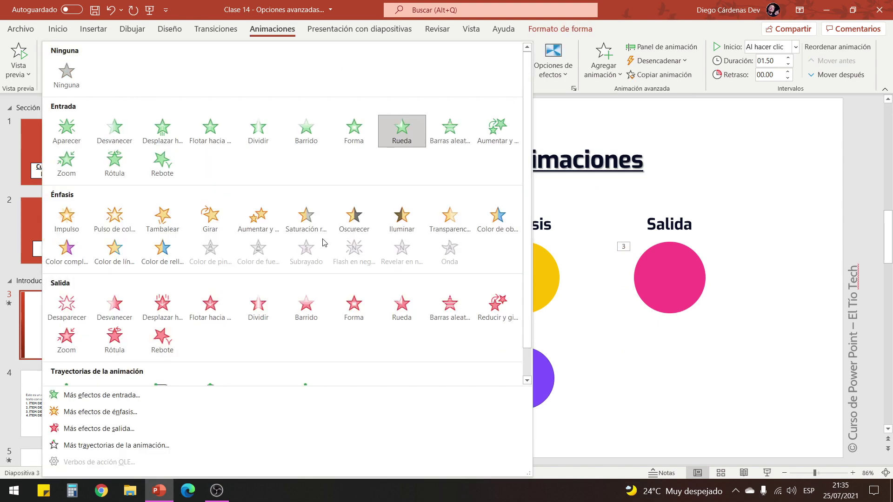
pyautogui.click(100, 395)
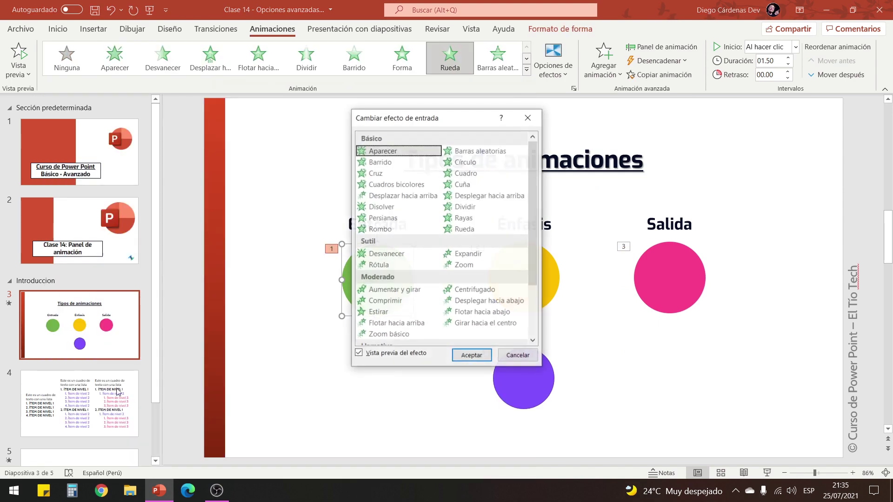
pyautogui.scroll(-1, 401, 260)
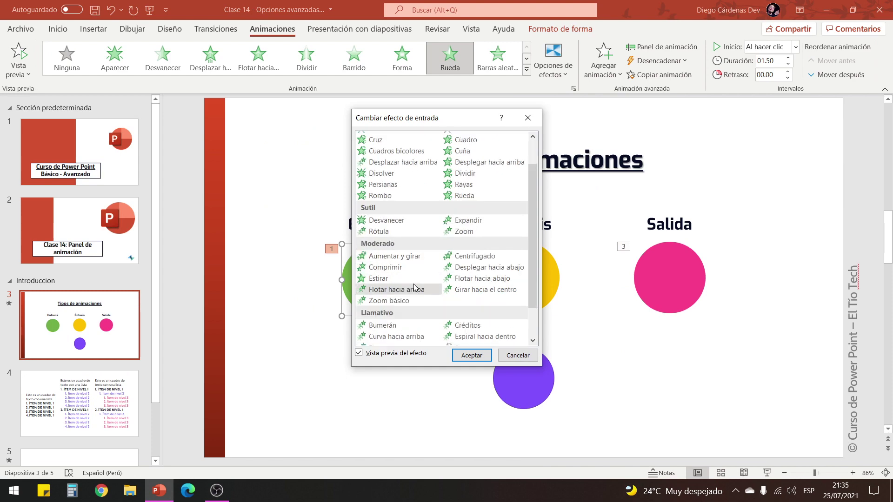
pyautogui.click(389, 279)
pyautogui.moveTo(451, 120); pyautogui.dragTo(646, 151)
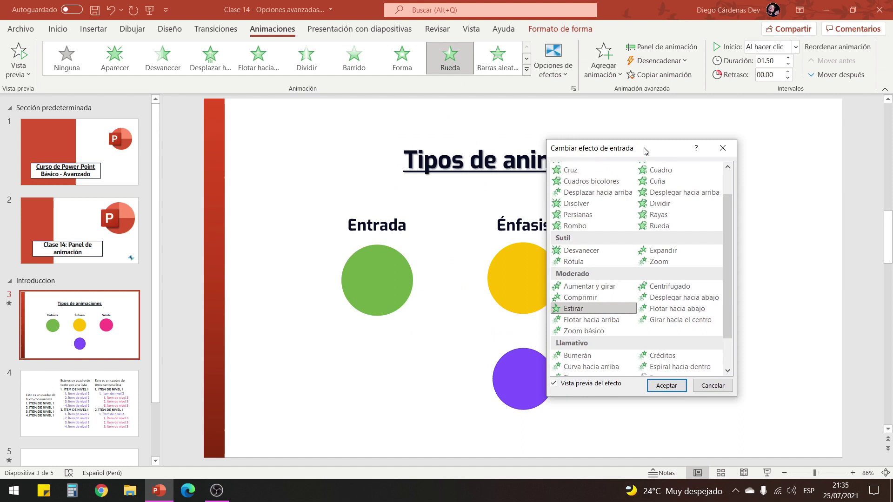
pyautogui.click(573, 309)
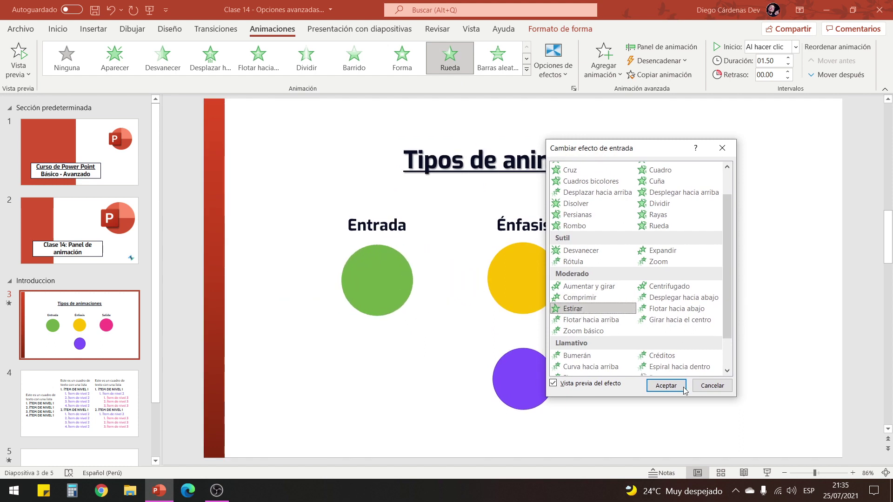
pyautogui.click(665, 385)
# - Set the Estirar stretch direction to Desde la derecha
pyautogui.click(566, 69)
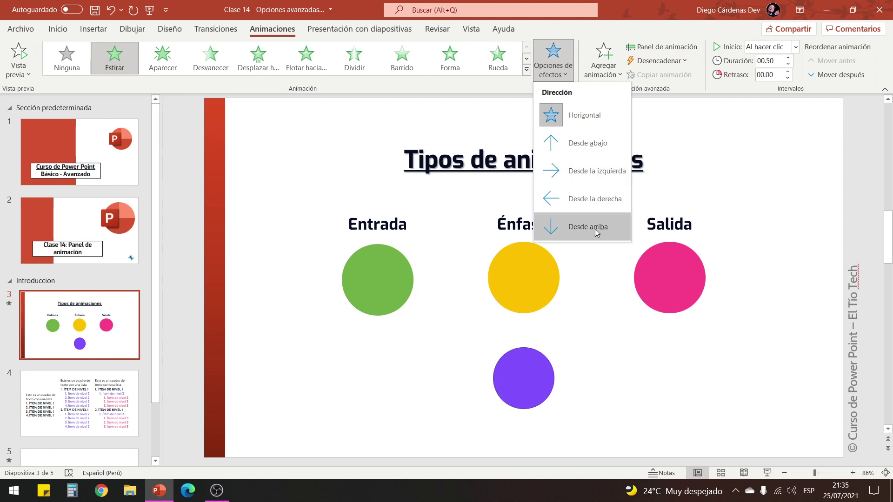
pyautogui.click(591, 173)
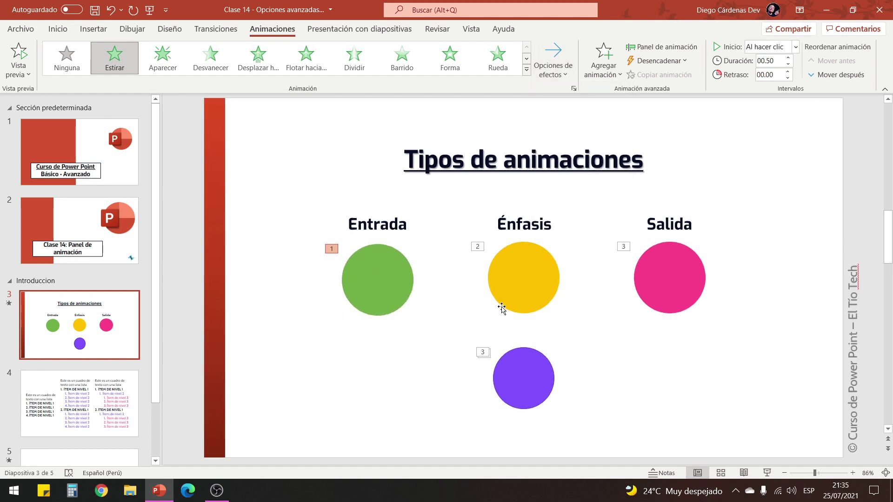
pyautogui.click(553, 65)
pyautogui.click(577, 207)
# - Give the green circle the Centrifugado entrance from the full entrance effects list
pyautogui.click(527, 70)
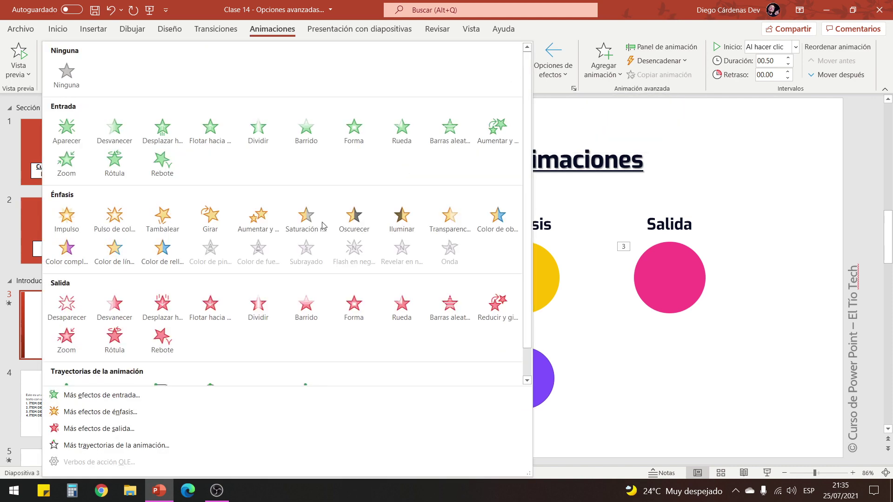
pyautogui.click(117, 395)
pyautogui.scroll(-1, 460, 198)
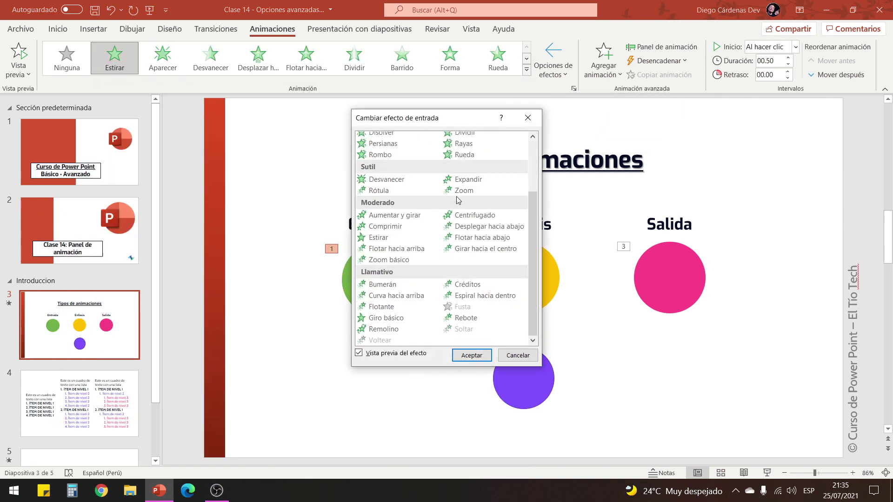
pyautogui.moveTo(463, 118); pyautogui.dragTo(551, 134)
pyautogui.click(564, 231)
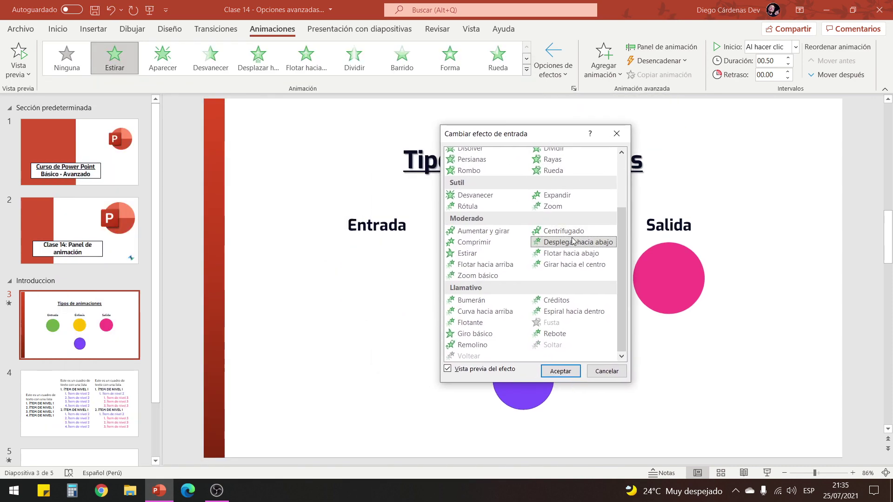
pyautogui.click(561, 371)
# - Switch the green circle's entrance to Flotar hacia arriba and show the animation pane
pyautogui.click(393, 280)
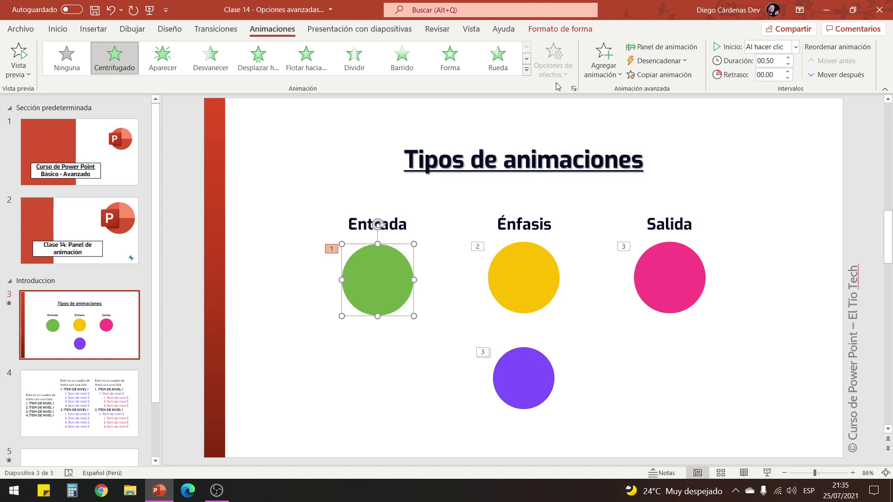
pyautogui.click(305, 60)
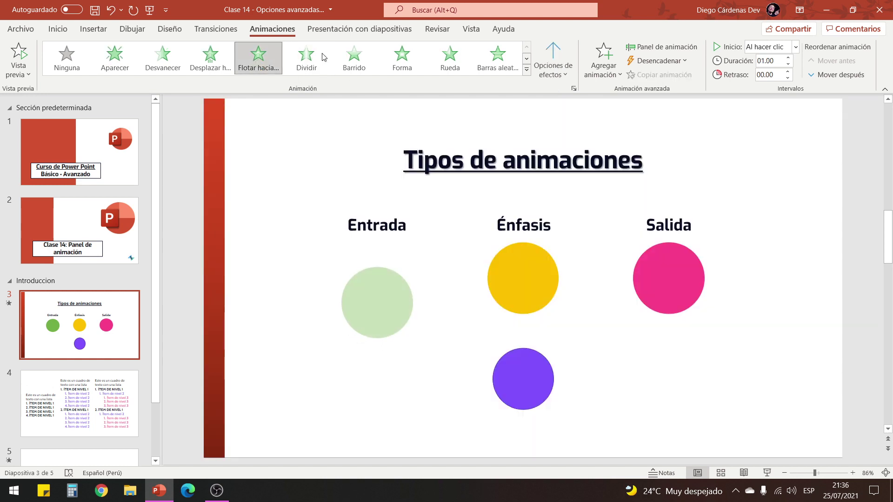
pyautogui.click(556, 74)
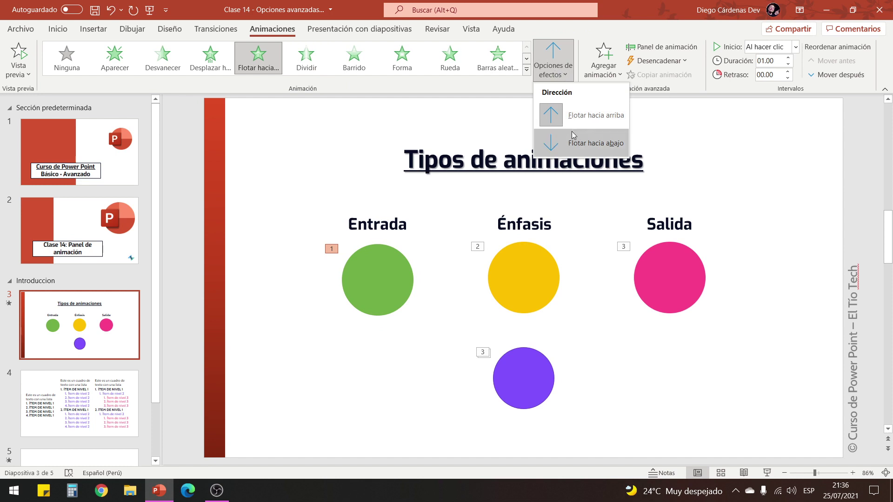
pyautogui.click(406, 270)
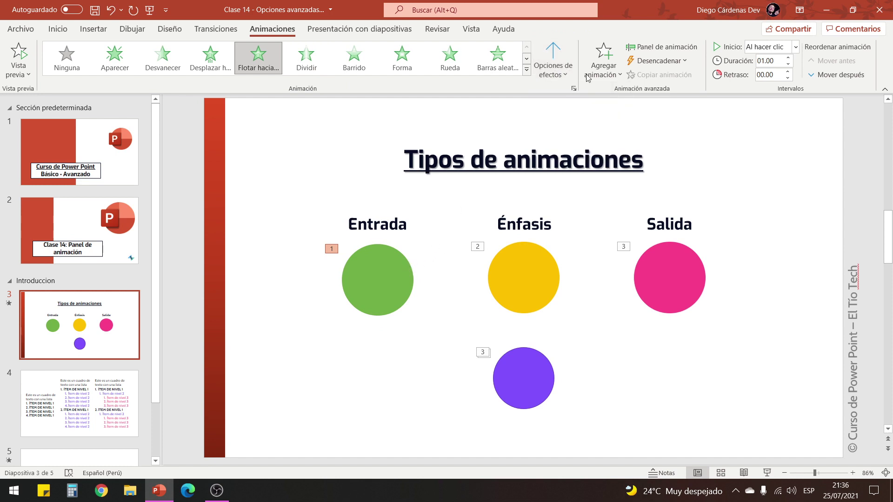
pyautogui.click(651, 47)
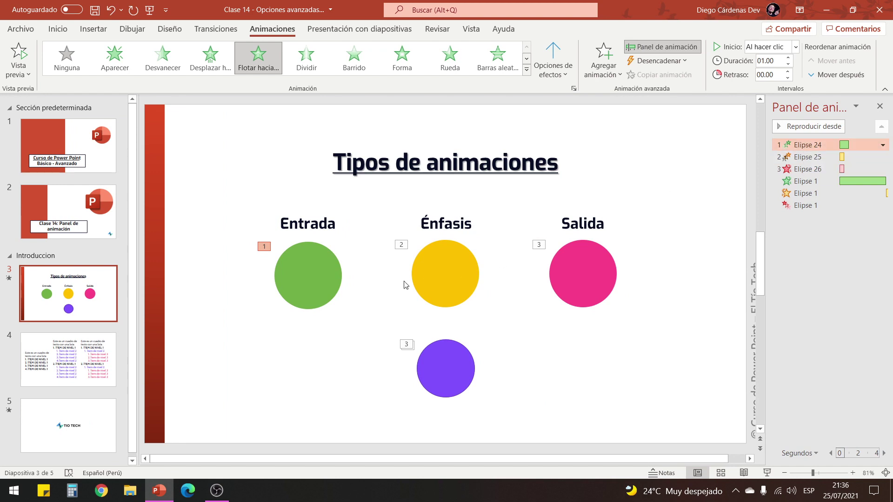
# - Give Elipse 24's Flotar hacia arriba entrance the Redoble de tambores sound in its effect options
pyautogui.click(326, 278)
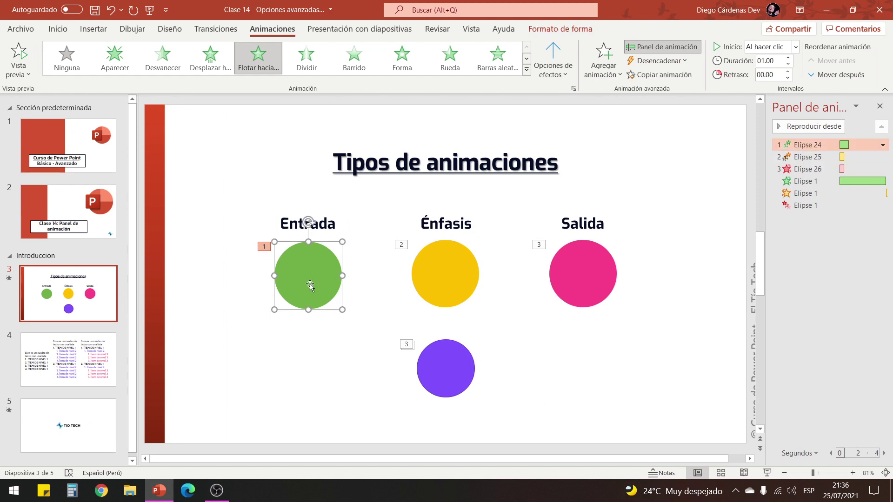
pyautogui.moveTo(810, 145)
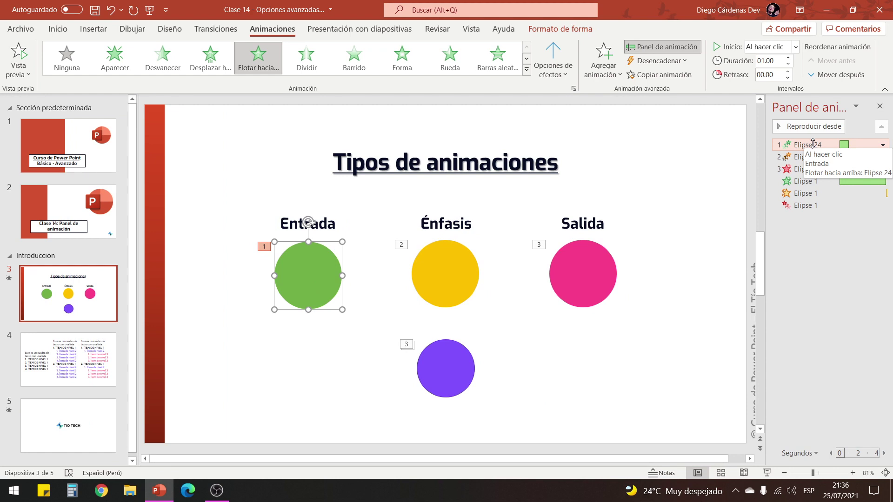
pyautogui.click(882, 144)
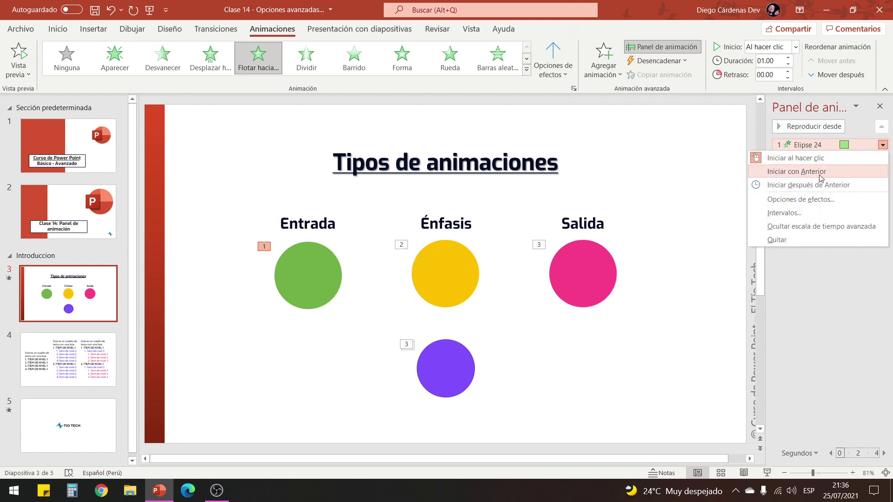
pyautogui.click(817, 200)
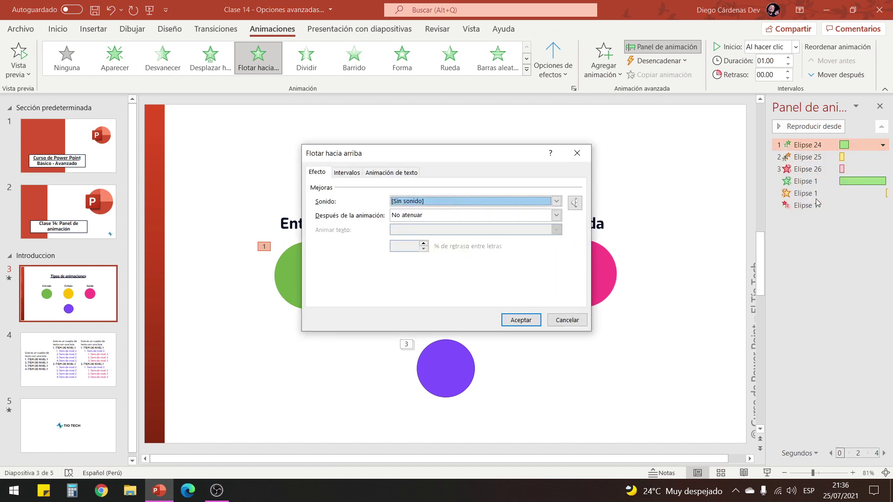
pyautogui.moveTo(435, 154); pyautogui.dragTo(540, 191)
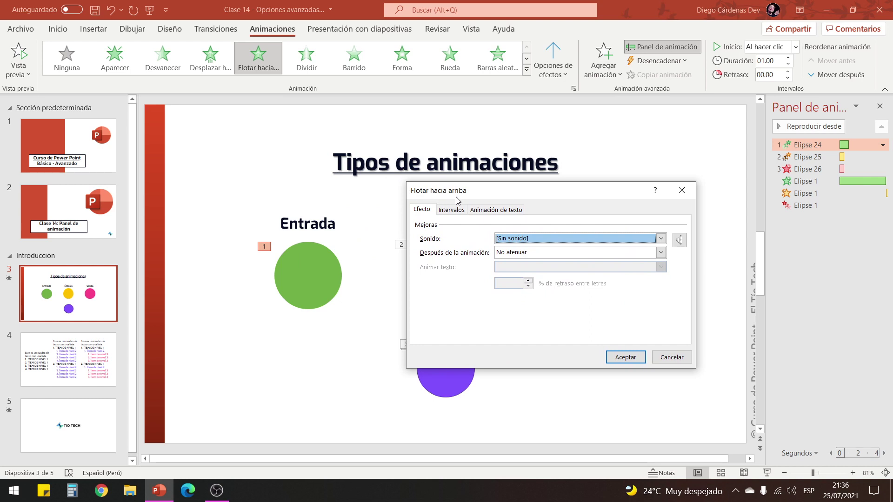
pyautogui.moveTo(457, 200); pyautogui.dragTo(458, 198)
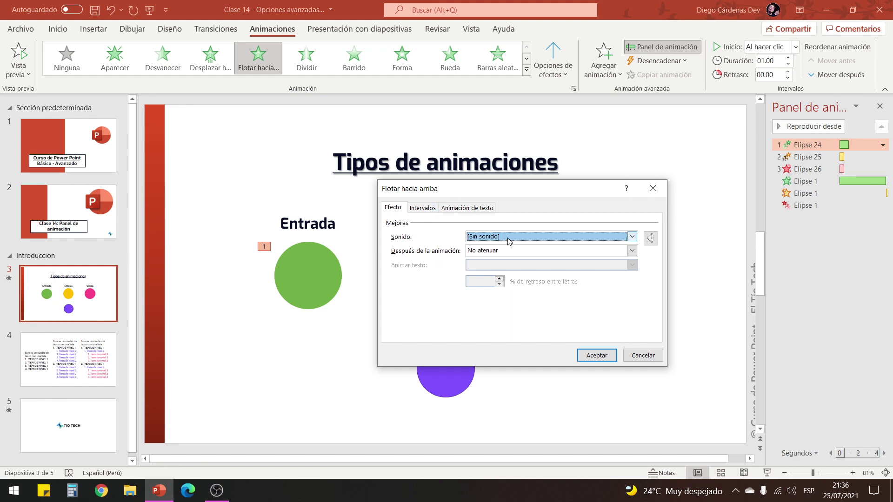
pyautogui.click(633, 237)
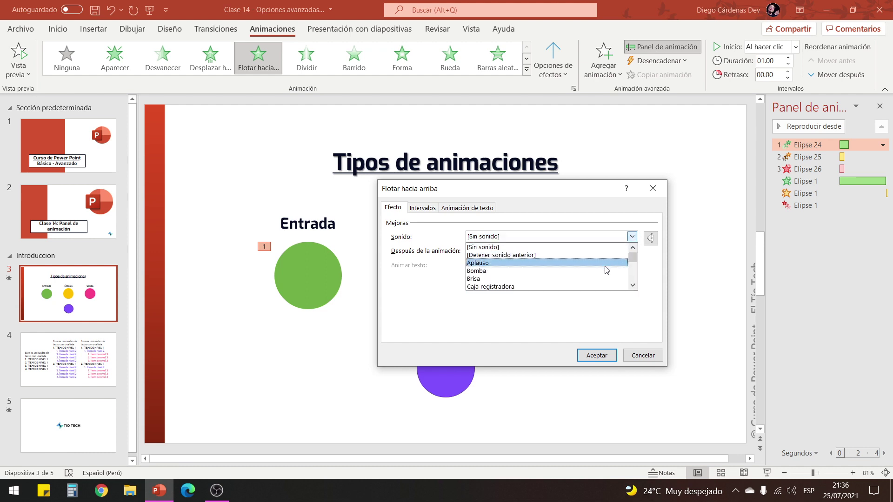
pyautogui.click(636, 266)
pyautogui.moveTo(635, 266); pyautogui.dragTo(639, 289)
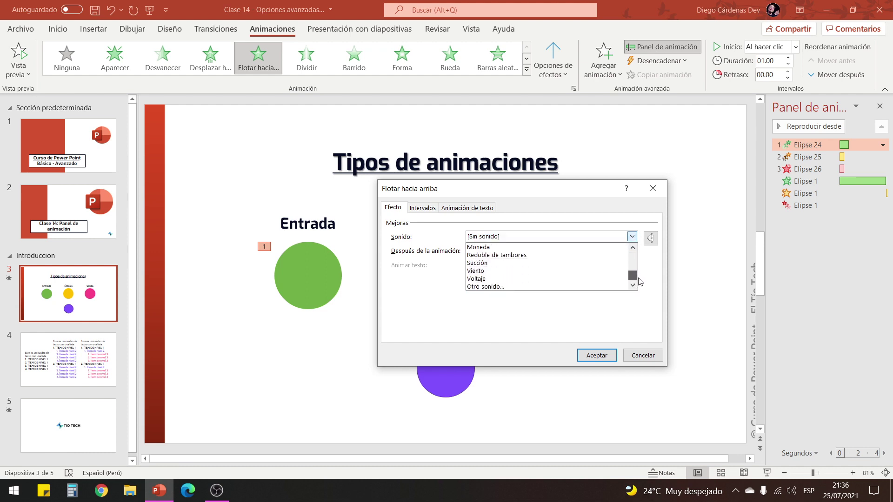
pyautogui.click(509, 255)
pyautogui.click(650, 238)
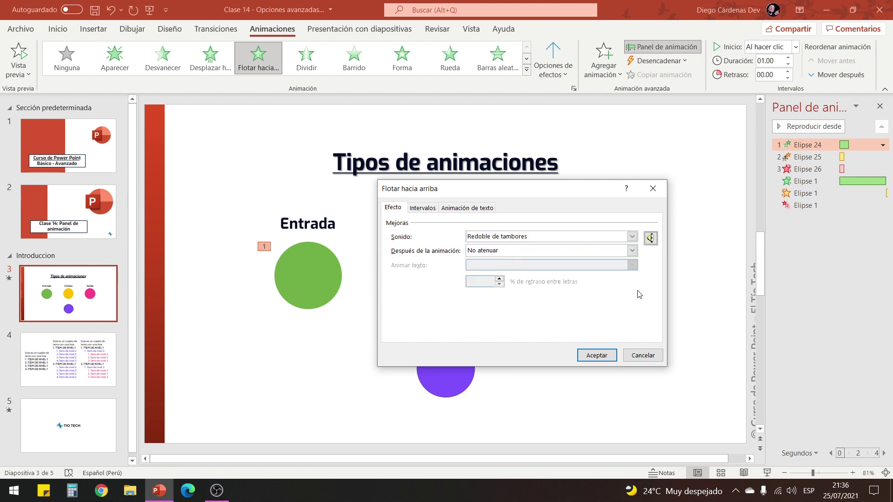
pyautogui.click(596, 355)
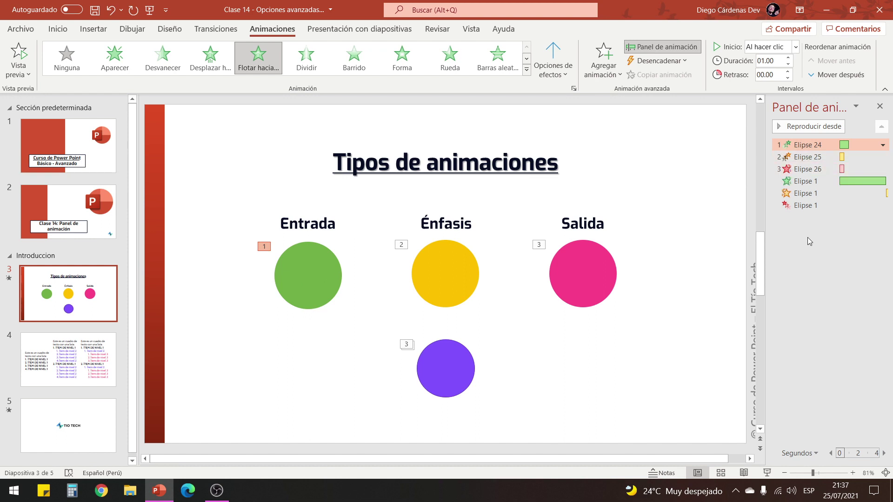
# - Set Elipse 24's Después de la animación option to the pink colour, keeping the drum roll
pyautogui.click(883, 144)
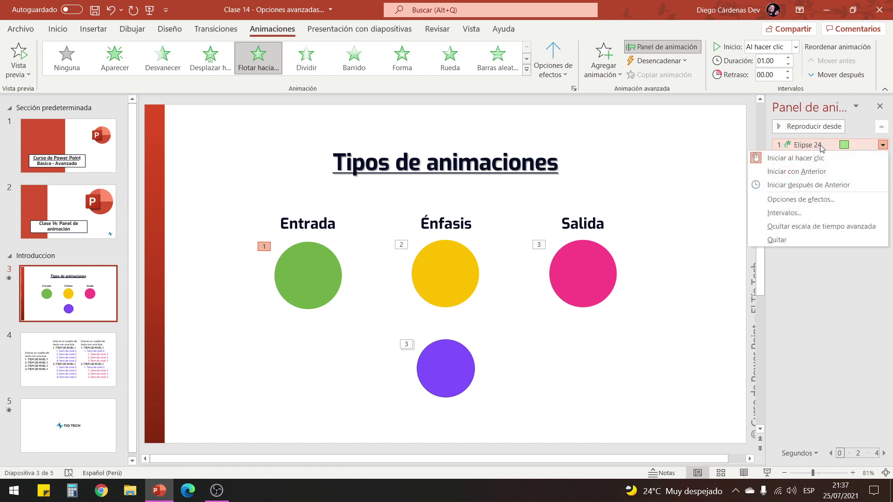
pyautogui.click(780, 196)
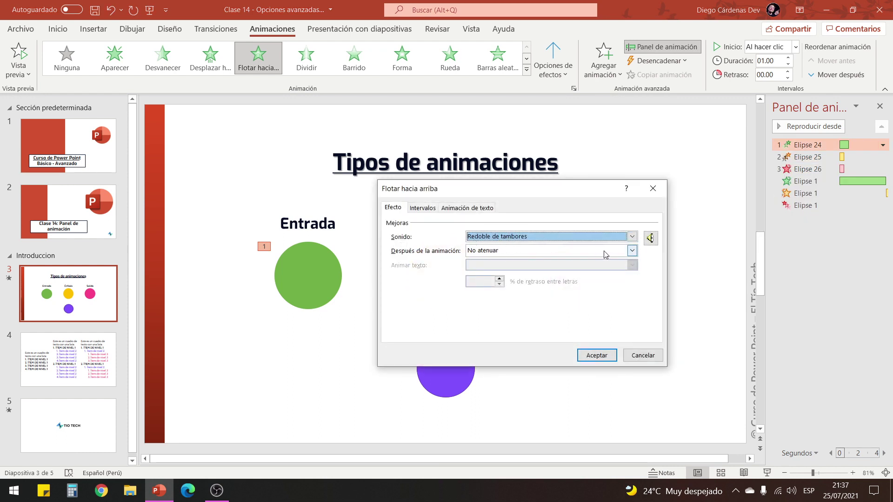
pyautogui.click(632, 236)
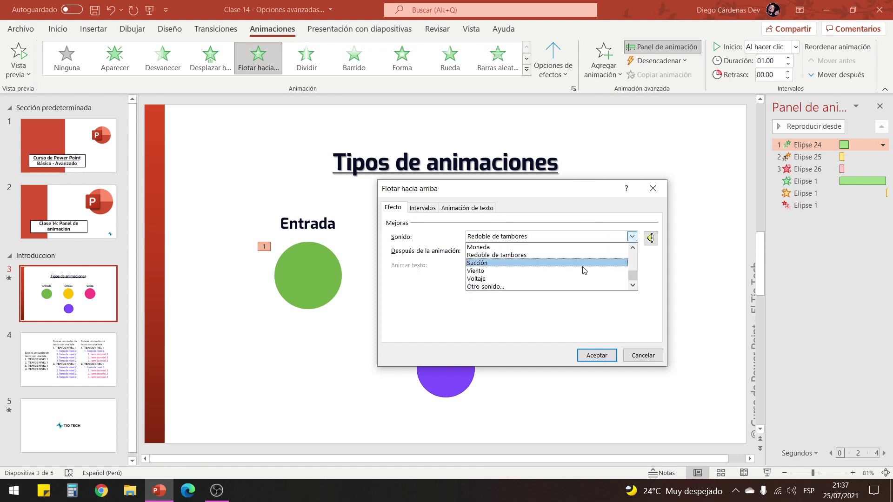
pyautogui.scroll(2, 624, 274)
pyautogui.scroll(-2, 628, 279)
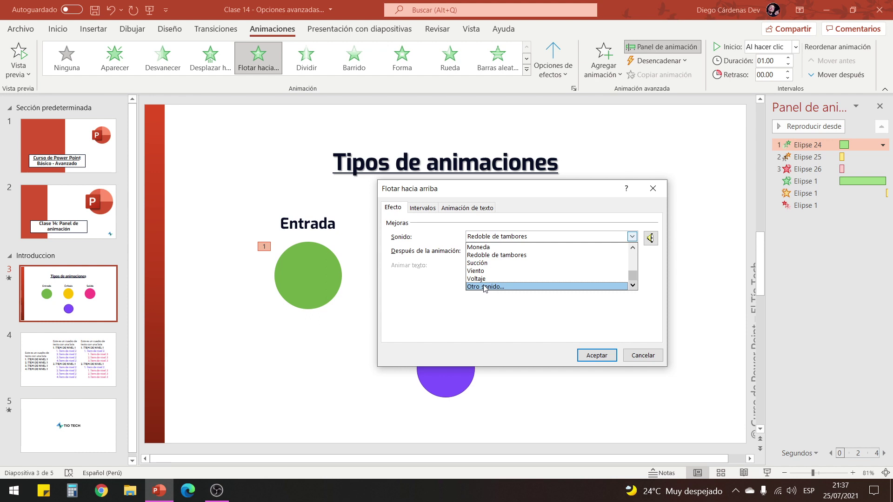
pyautogui.click(489, 311)
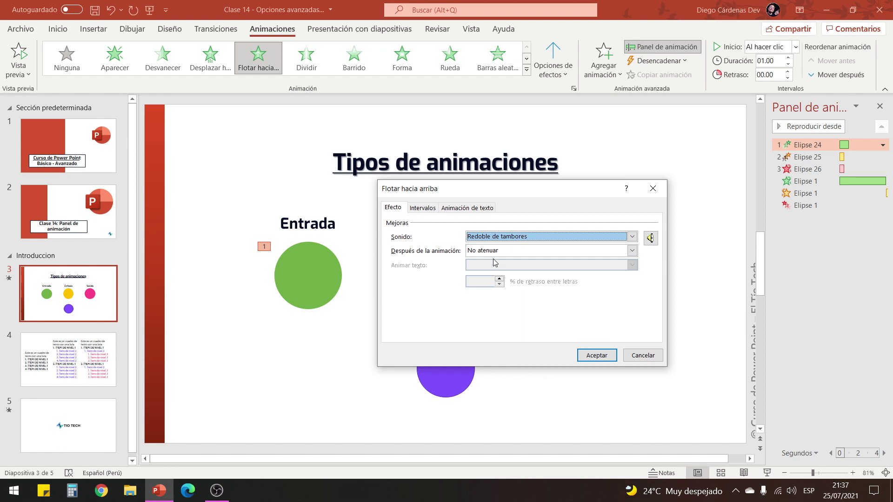
pyautogui.click(508, 251)
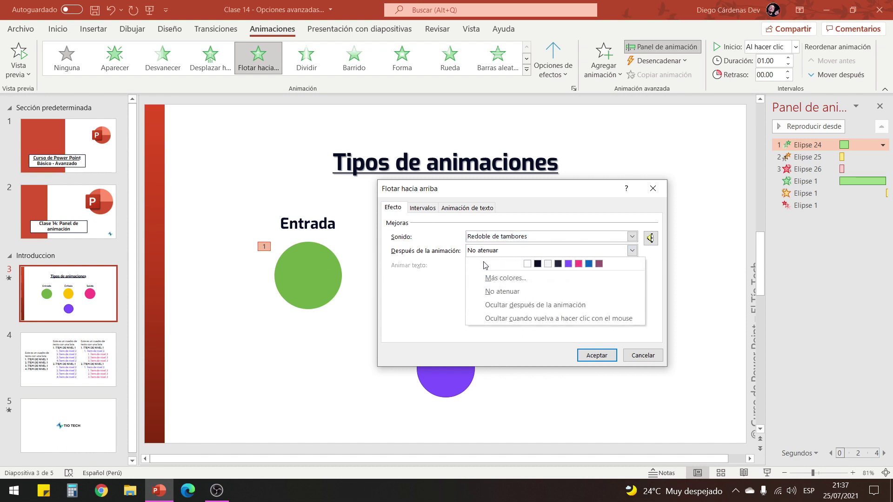
pyautogui.click(579, 264)
pyautogui.click(596, 357)
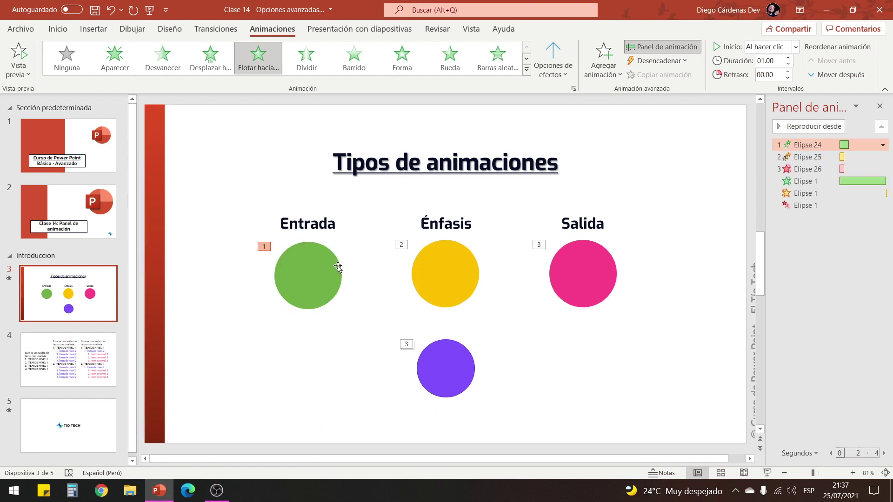
# - Set Elipse 24's float-up entrance to repeat 4 times on the Intervalos tab
pyautogui.rightClick(803, 144)
pyautogui.click(800, 199)
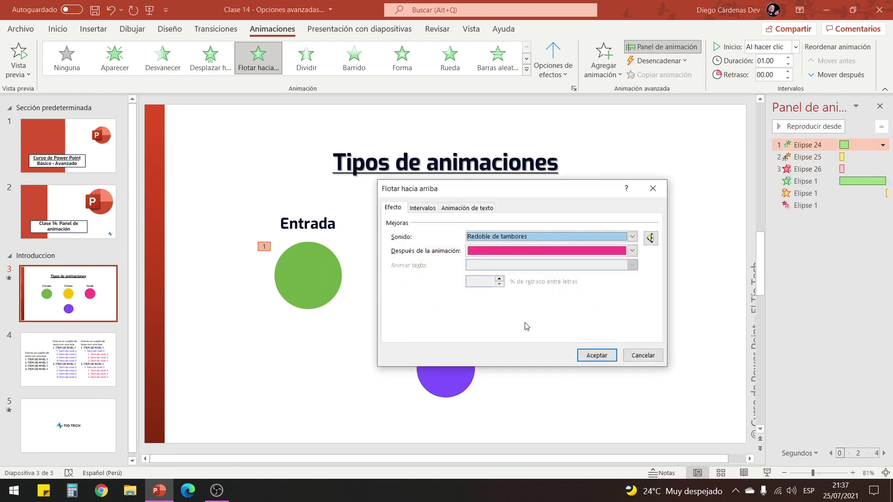
pyautogui.click(420, 209)
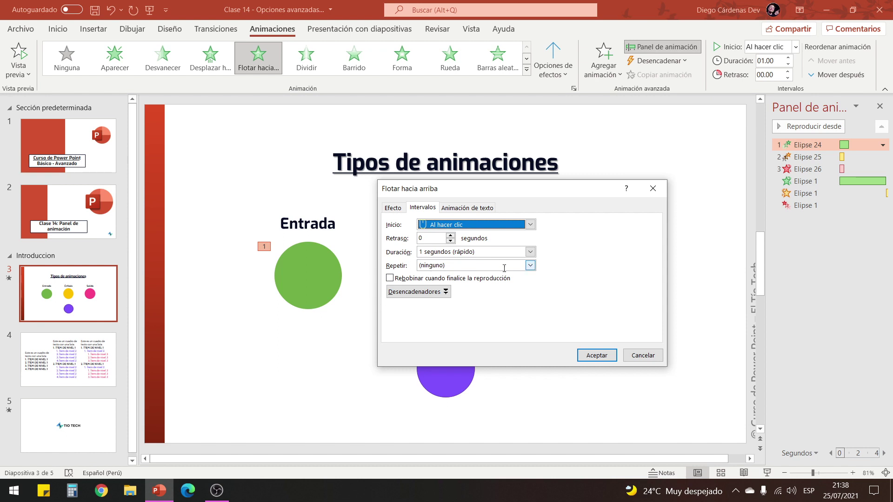
pyautogui.click(530, 266)
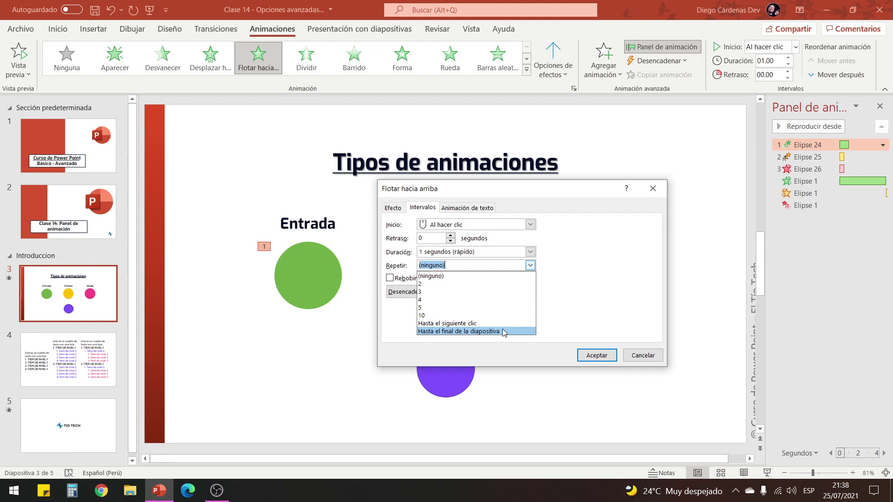
pyautogui.click(446, 300)
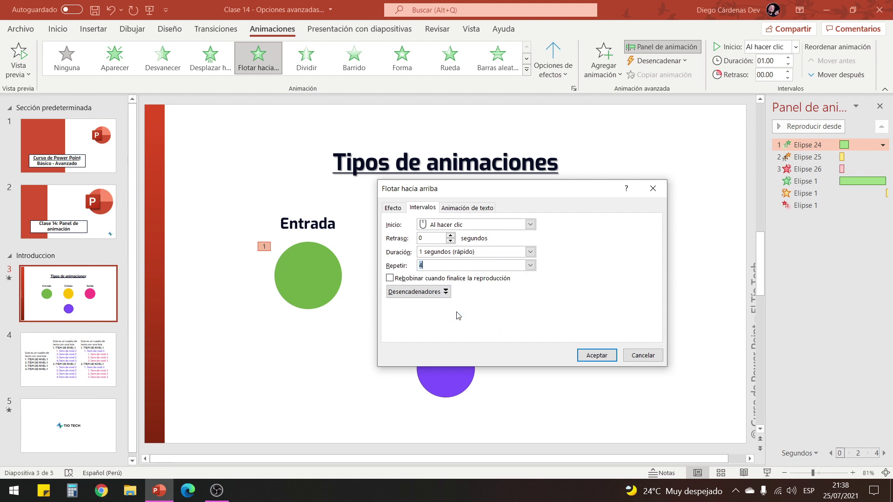
pyautogui.click(582, 355)
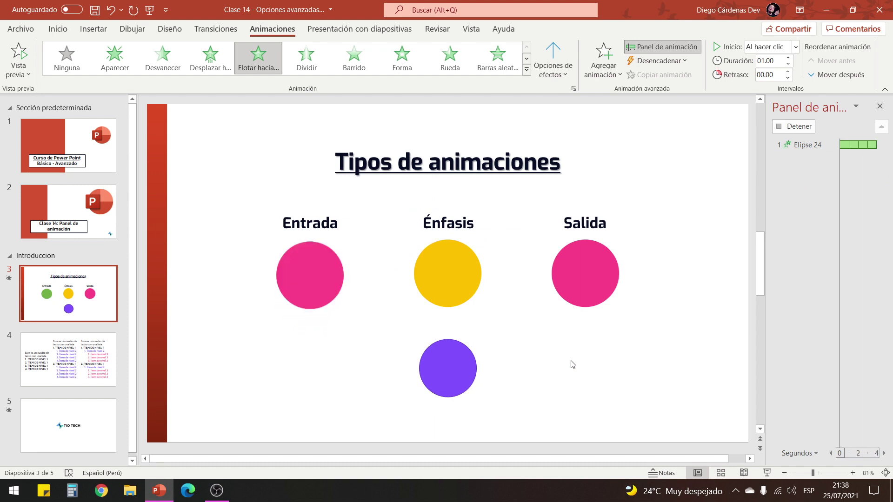
# - In Elipse 24's float-up effect options, set Agrupar texto to Por párrafos de 3º nivel
pyautogui.rightClick(818, 146)
pyautogui.click(801, 200)
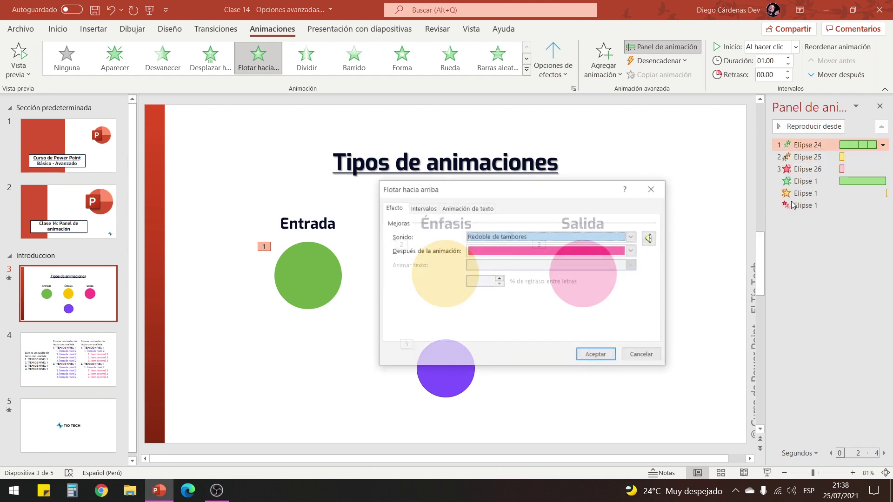
pyautogui.click(422, 208)
pyautogui.write('4')
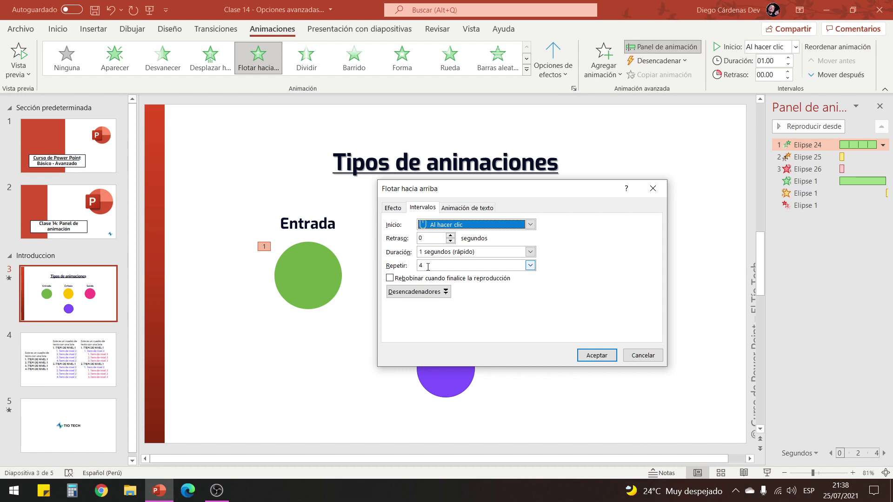
pyautogui.click(467, 208)
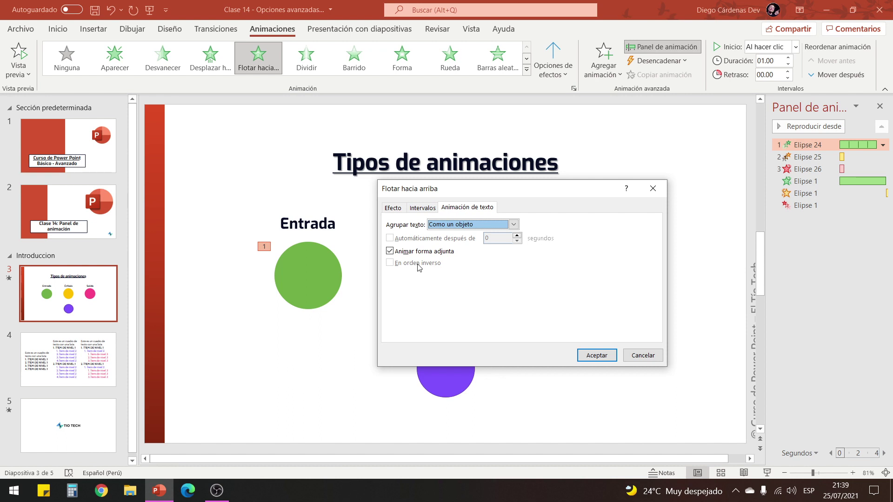
pyautogui.click(514, 225)
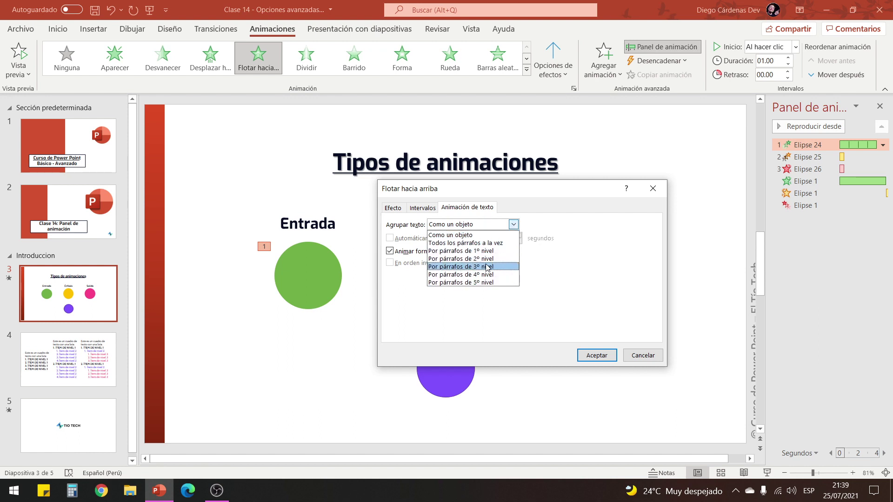
pyautogui.click(487, 267)
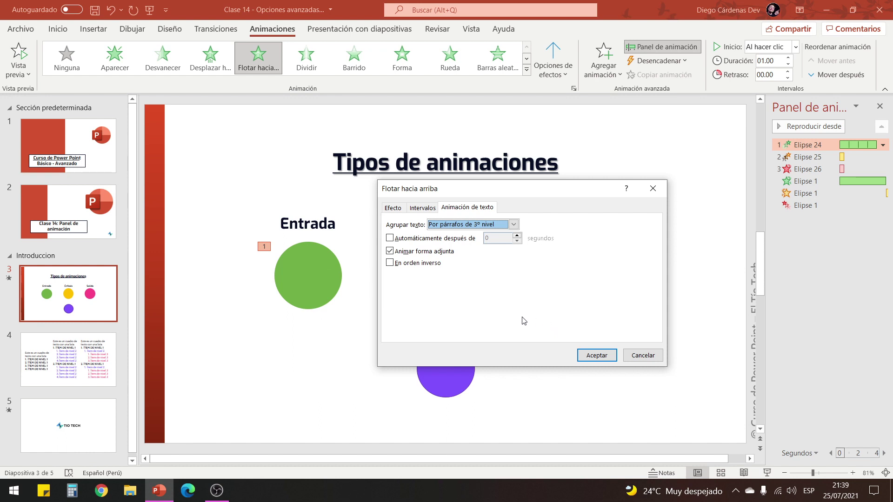
pyautogui.click(592, 356)
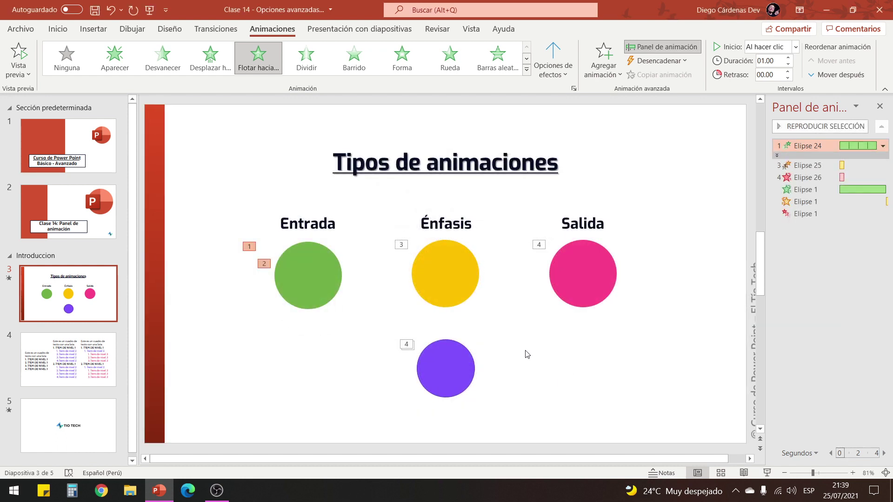
# - Go to slide 4 and select the left list text box
pyautogui.click(86, 360)
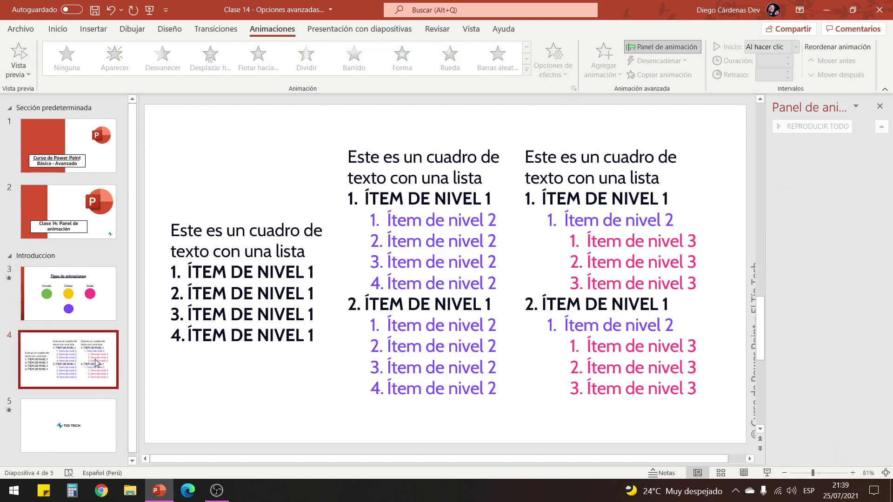
pyautogui.click(315, 215)
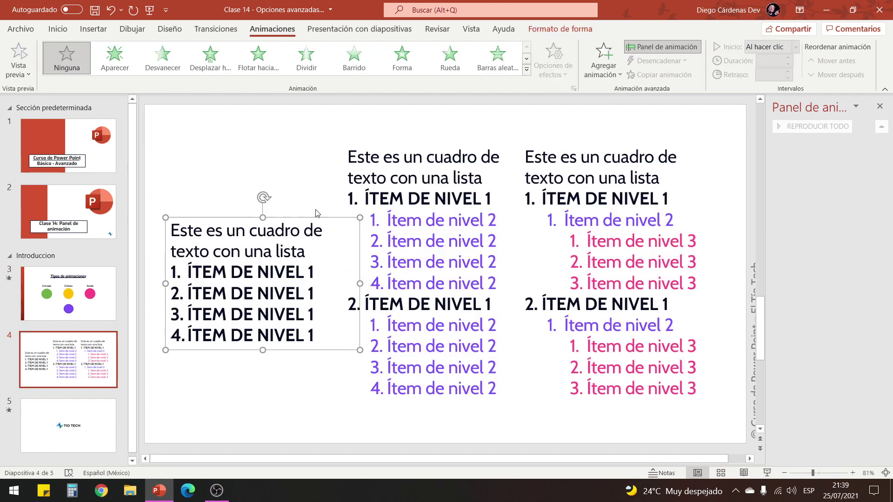
pyautogui.click(406, 153)
pyautogui.click(579, 158)
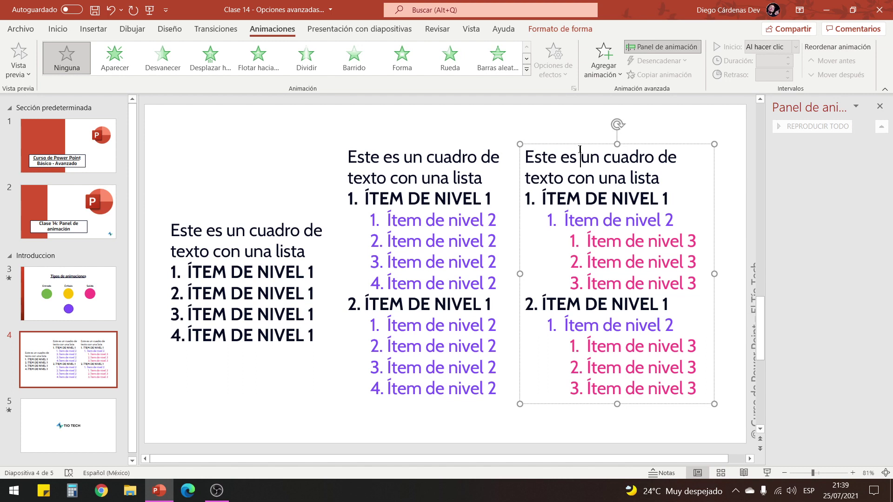
pyautogui.click(580, 144)
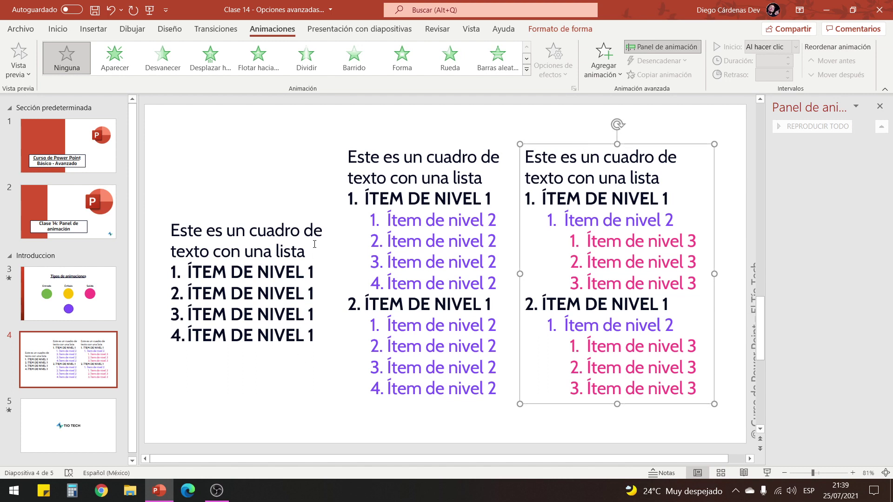
pyautogui.click(276, 222)
pyautogui.click(275, 218)
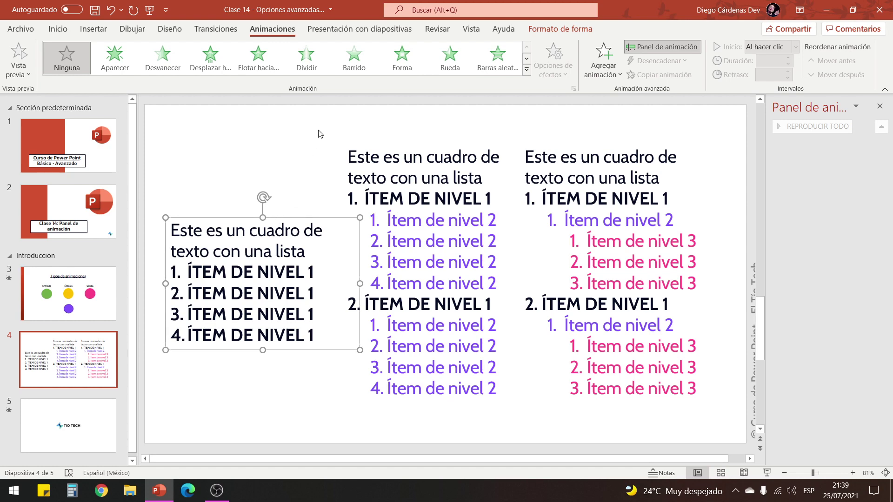
# - Give the left list a Barrido entrance coming Desde la izquierda and preview it
pyautogui.click(352, 70)
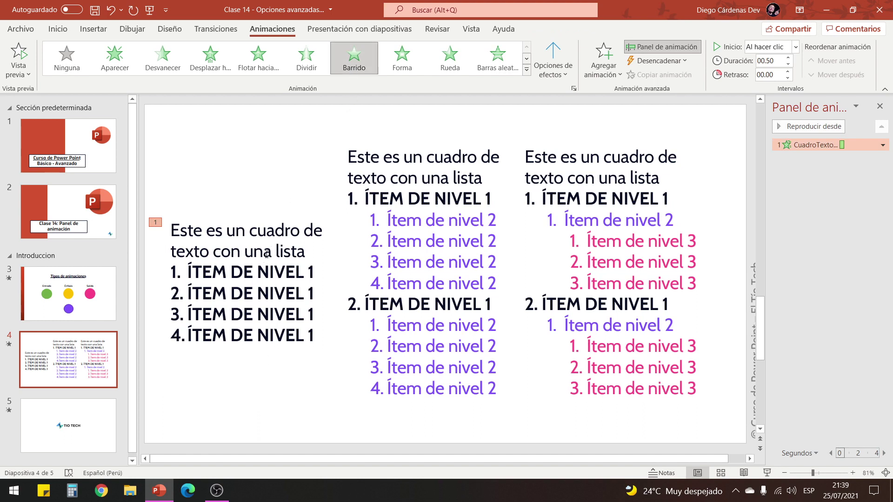
pyautogui.click(31, 68)
pyautogui.click(563, 70)
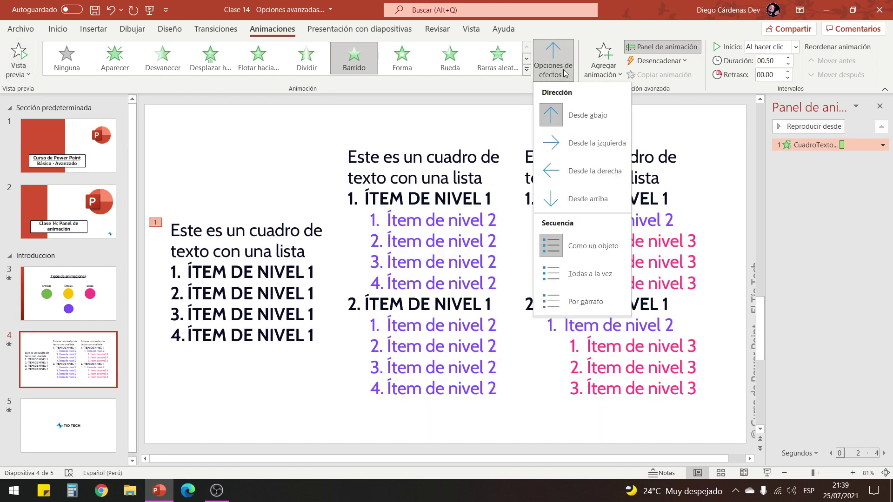
pyautogui.click(586, 143)
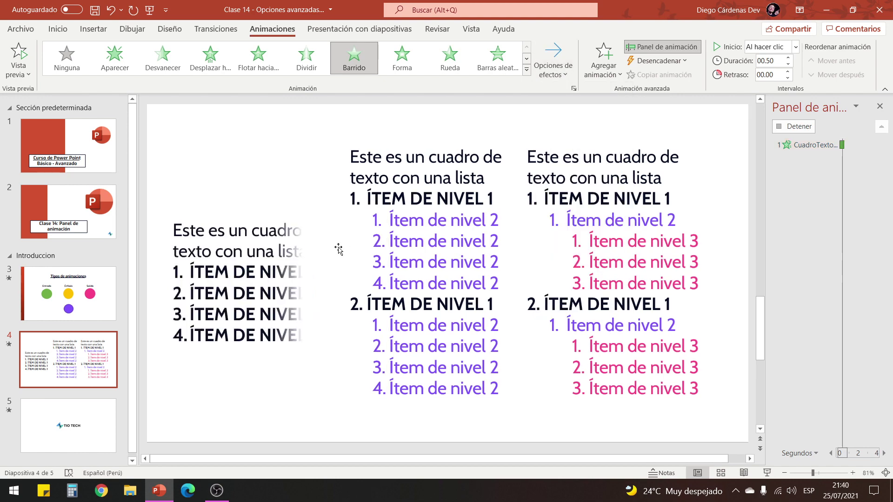
pyautogui.click(550, 73)
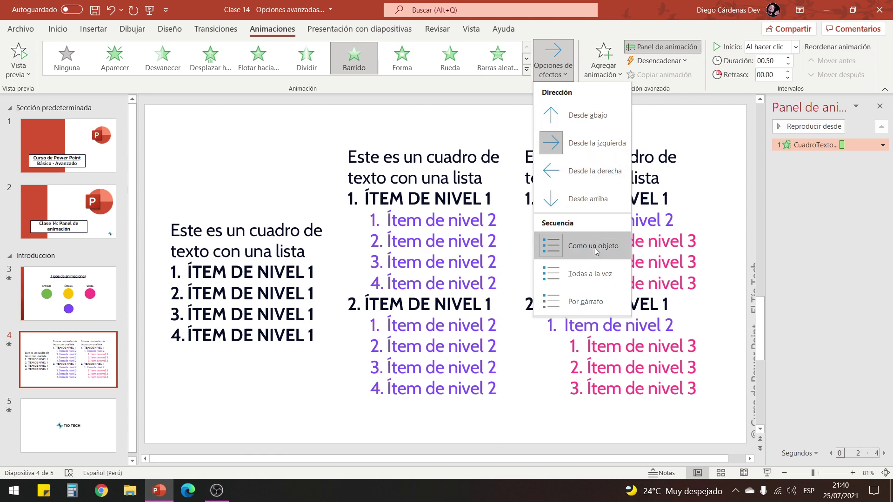
pyautogui.click(292, 381)
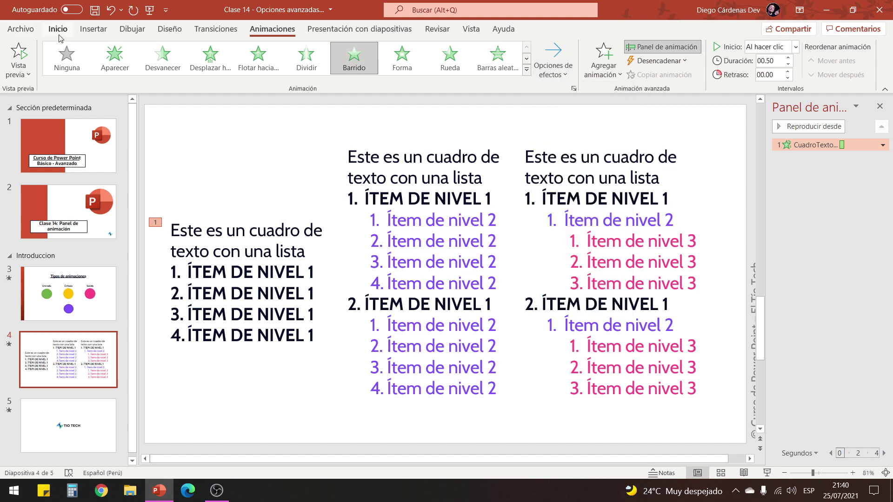
# - Draw a purple rectangle above the left list
pyautogui.click(58, 29)
pyautogui.click(525, 70)
pyautogui.click(552, 103)
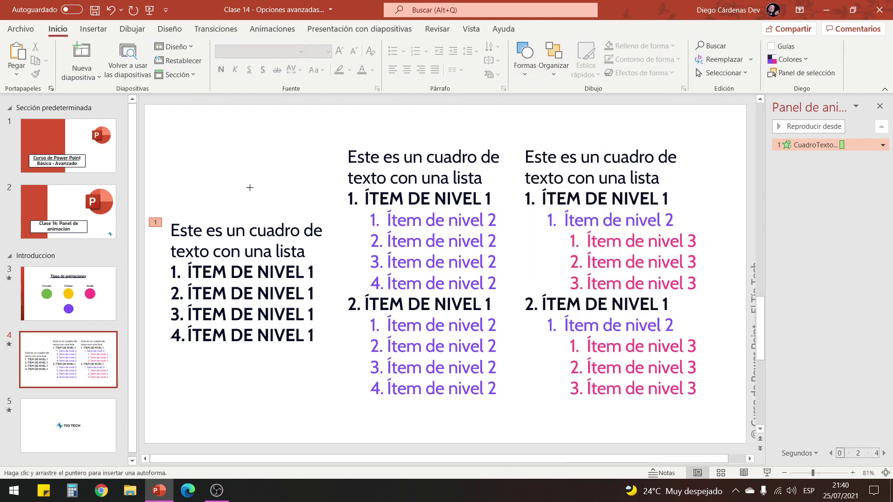
pyautogui.moveTo(198, 145); pyautogui.dragTo(305, 191)
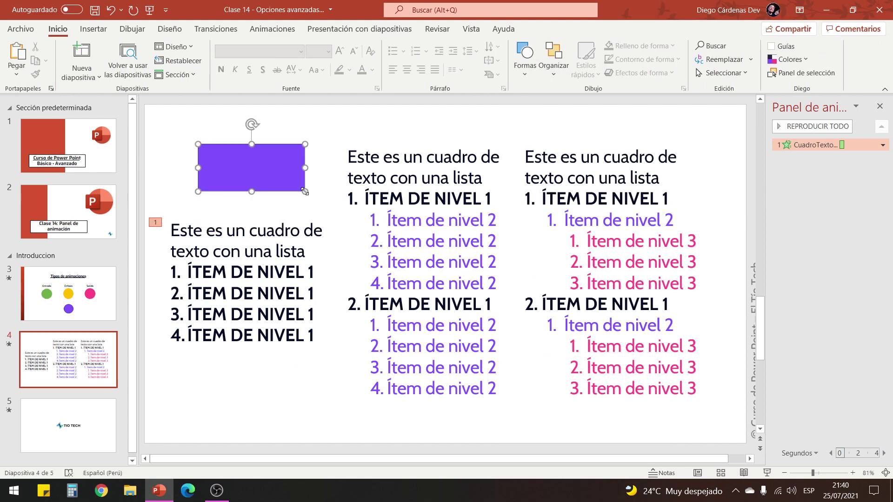
pyautogui.click(272, 29)
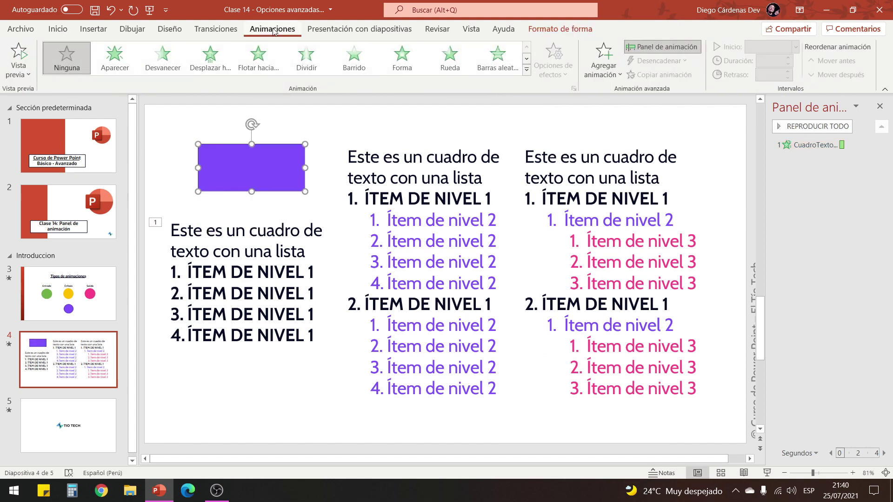
# - Give the purple rectangle a wipe entrance and set the left list's wipe sequence to By Paragraph
pyautogui.click(354, 66)
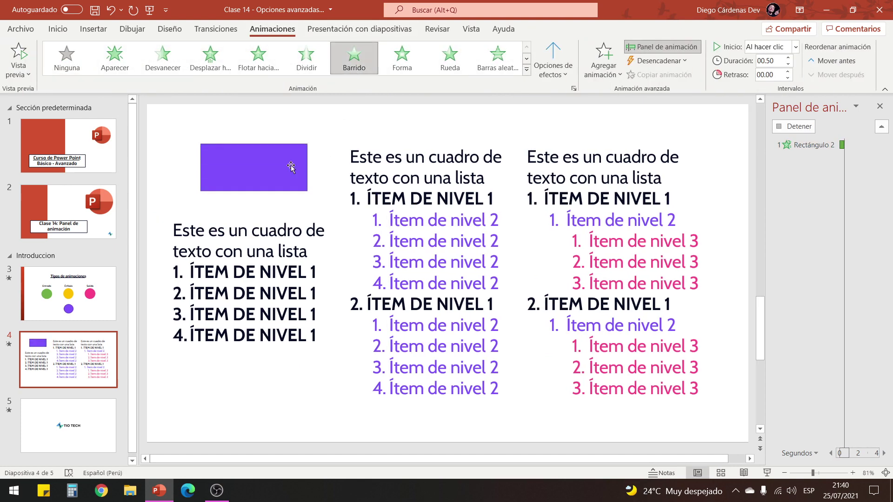
pyautogui.moveTo(265, 156); pyautogui.dragTo(256, 160)
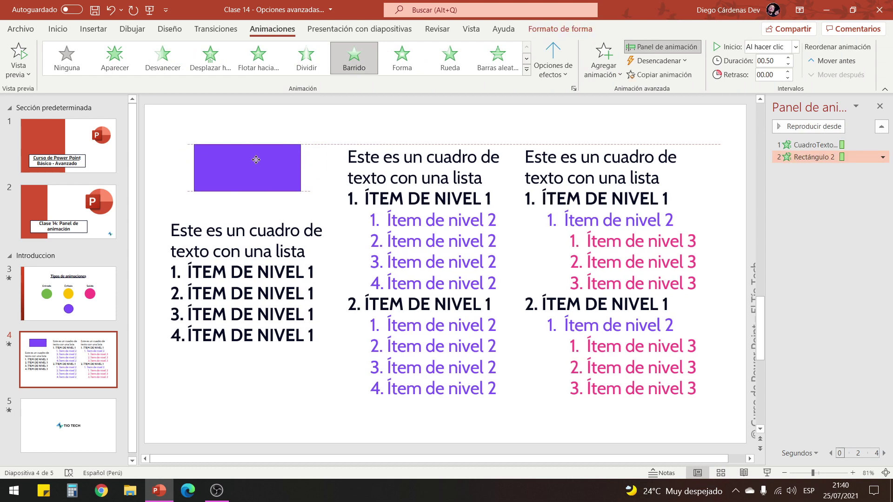
pyautogui.click(264, 222)
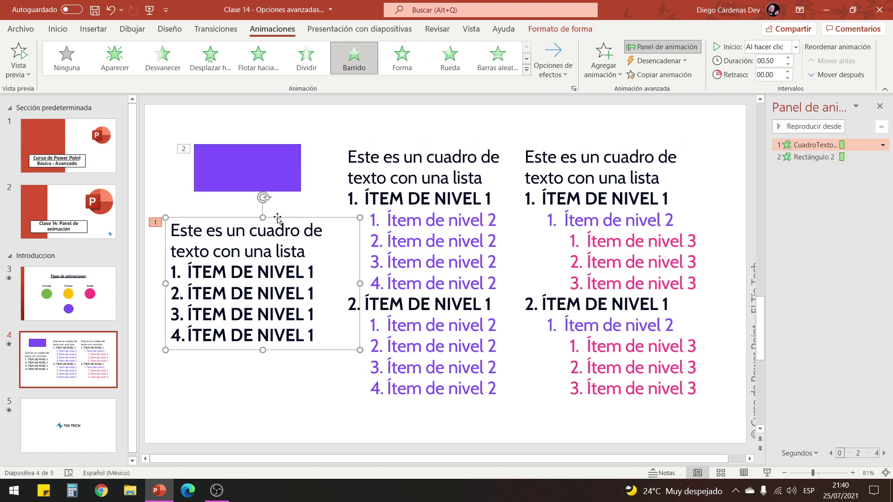
pyautogui.moveTo(306, 253); pyautogui.dragTo(180, 233)
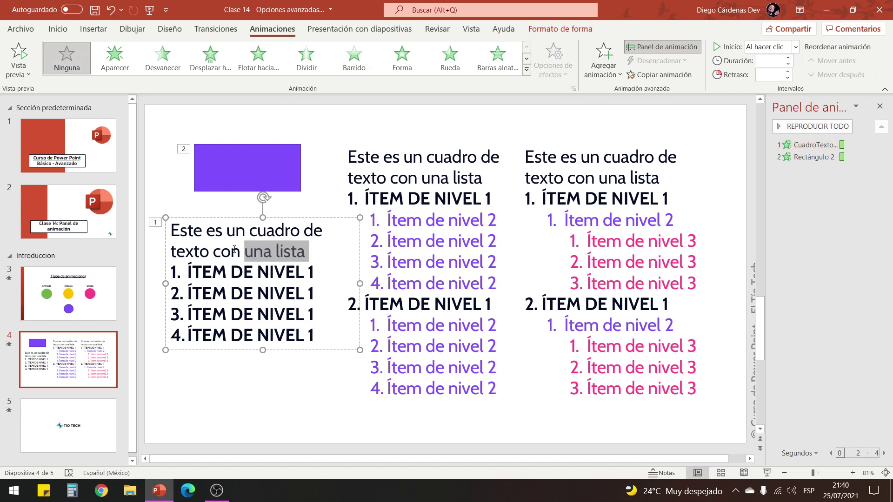
pyautogui.tripleClick(269, 273)
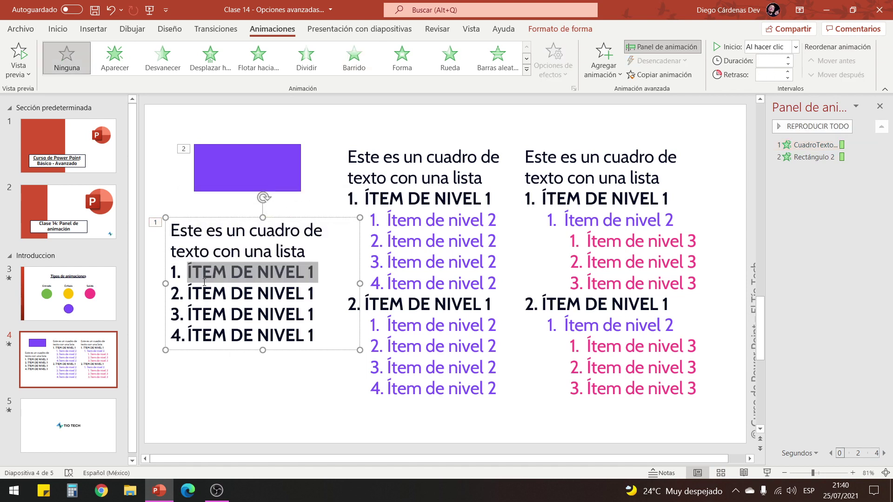
pyautogui.click(270, 352)
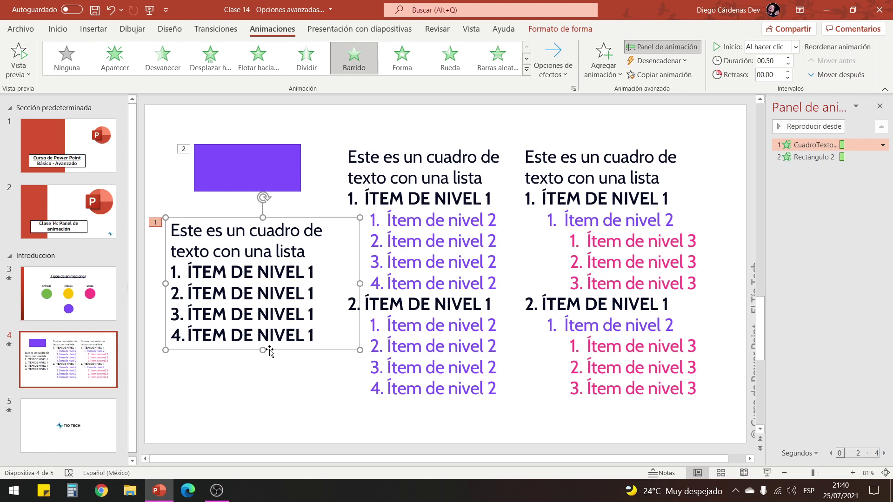
pyautogui.click(561, 76)
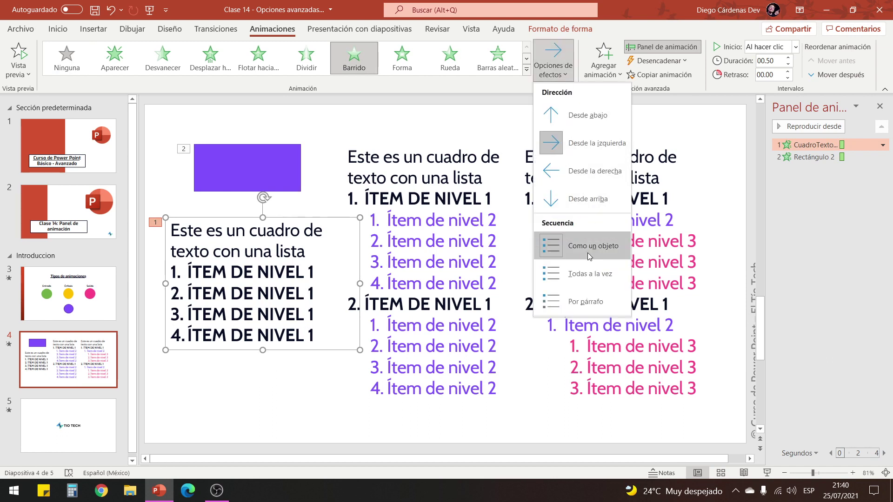
pyautogui.click(572, 302)
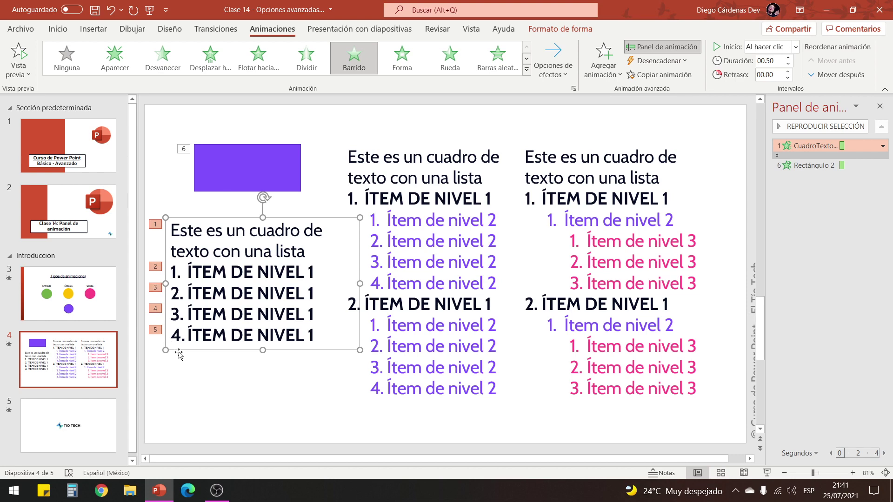
pyautogui.click(768, 473)
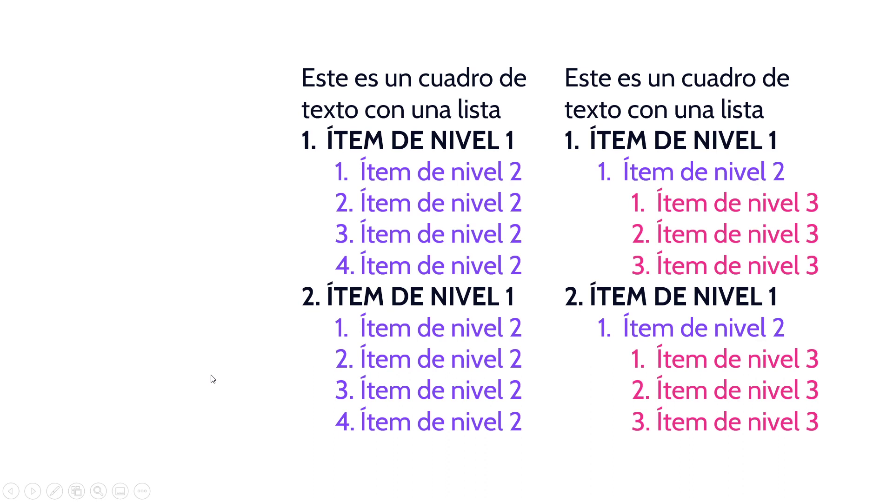
pyautogui.click(282, 227)
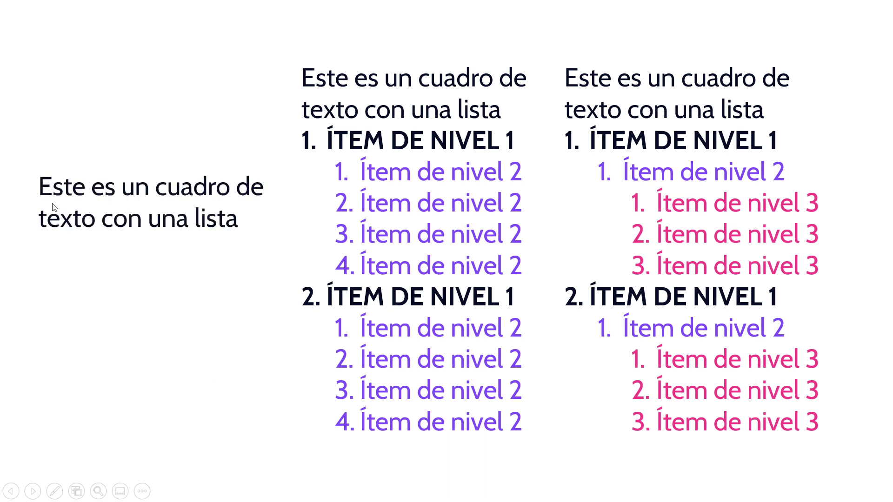
pyautogui.click(286, 213)
pyautogui.click(309, 225)
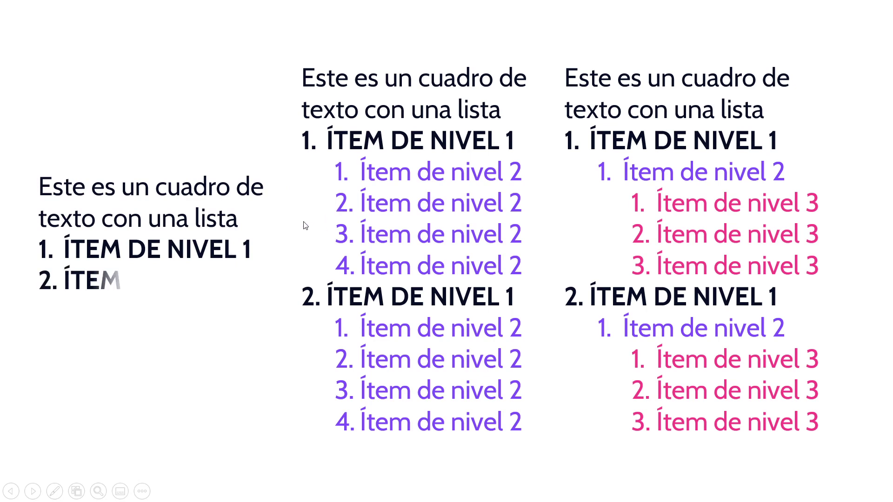
pyautogui.click(277, 315)
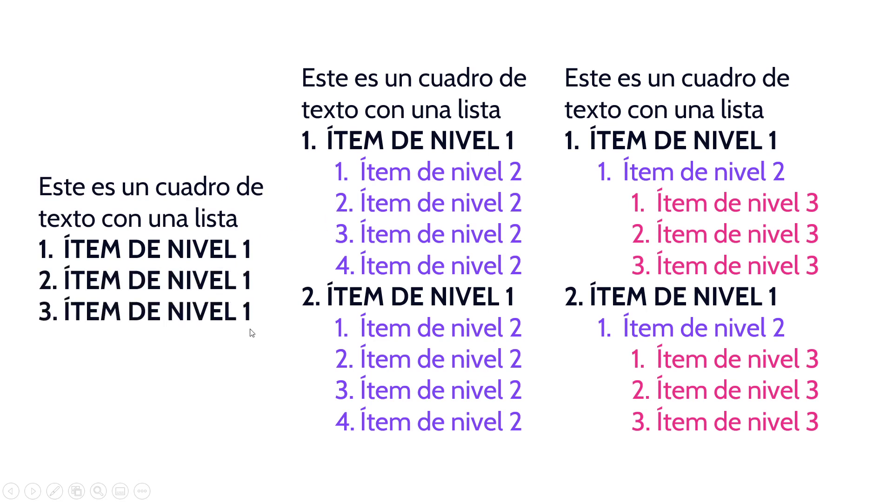
pyautogui.click(258, 395)
pyautogui.press('Escape')
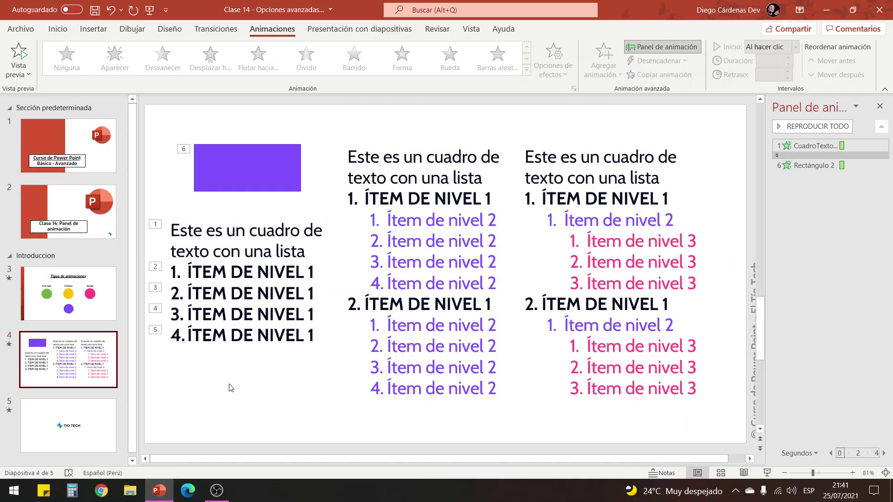
# - Set the left list's wipe sequence to Todas a la vez and expand the animation gallery
pyautogui.click(276, 253)
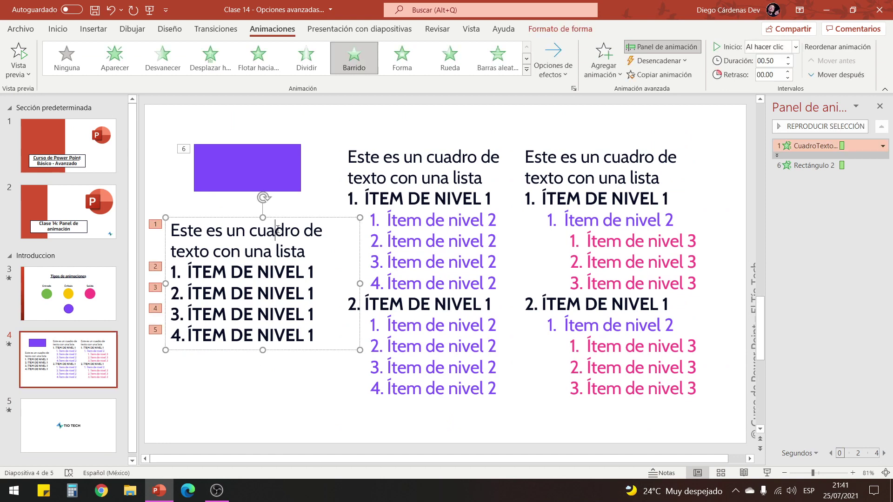
pyautogui.click(280, 218)
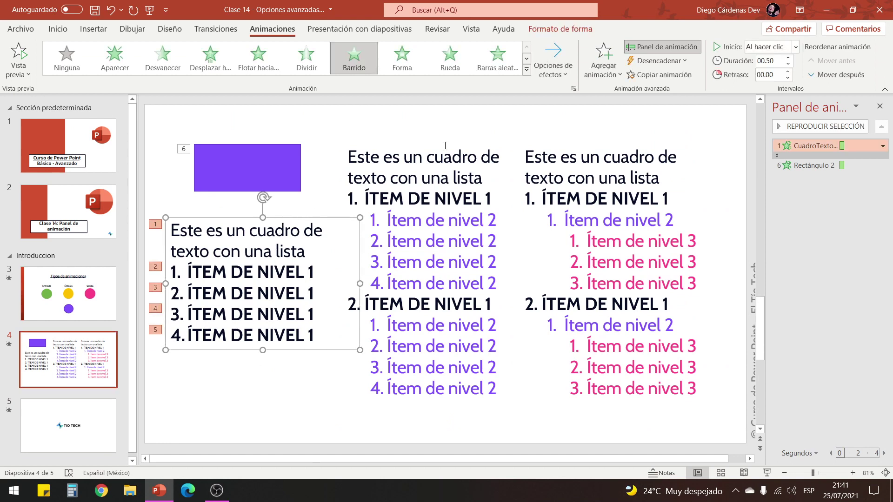
pyautogui.click(553, 65)
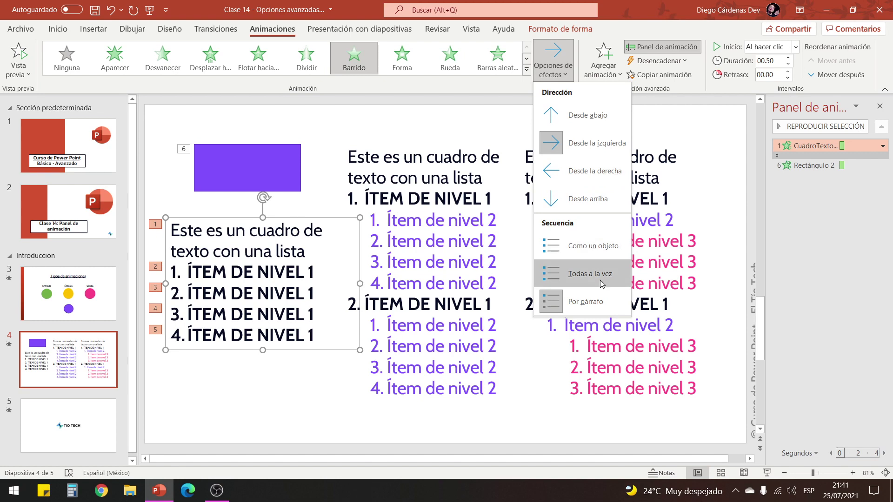
pyautogui.click(600, 281)
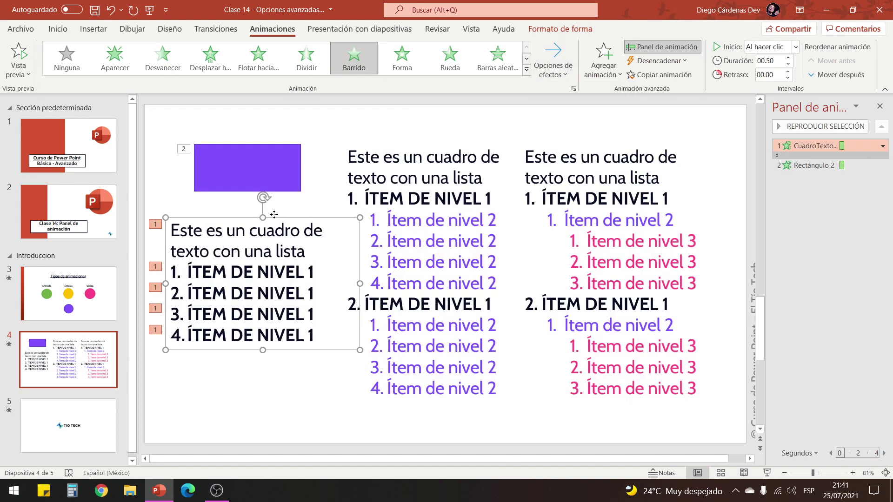
pyautogui.click(553, 65)
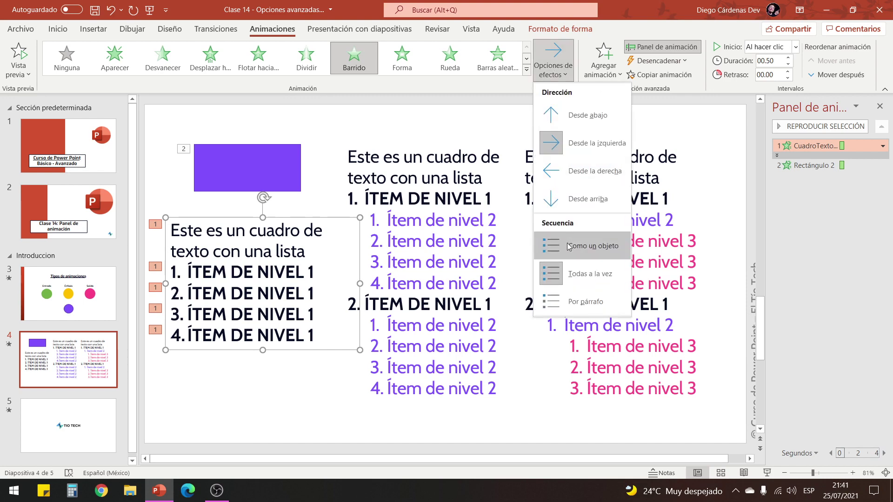
pyautogui.click(589, 243)
pyautogui.click(553, 66)
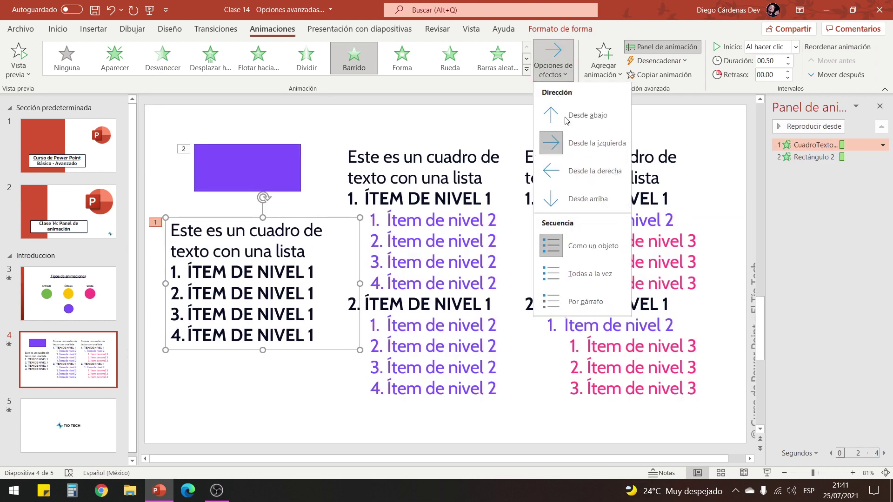
pyautogui.click(579, 270)
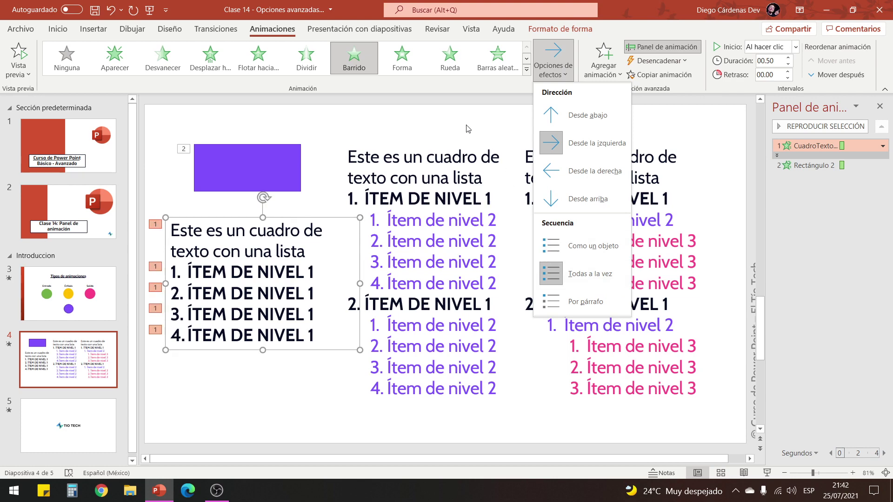
pyautogui.click(527, 70)
pyautogui.click(526, 70)
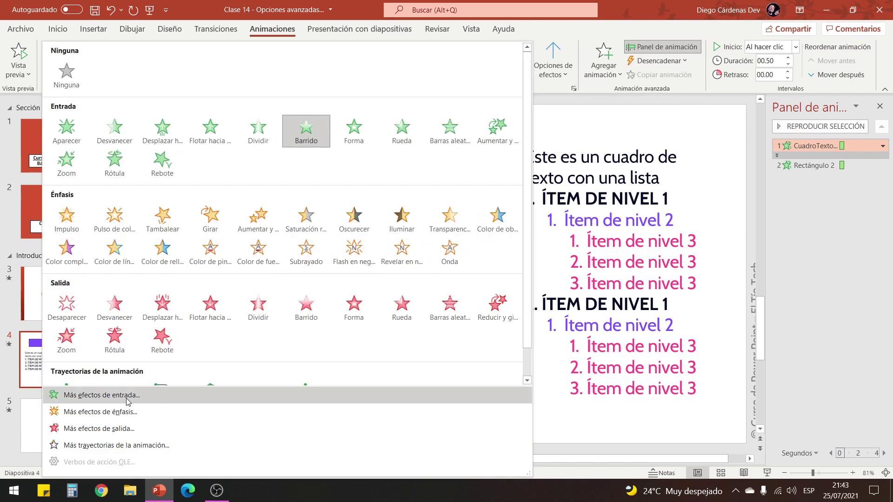
# - Apply the Centrifugado entrance to the left list and raise its duration to 03.00
pyautogui.click(125, 398)
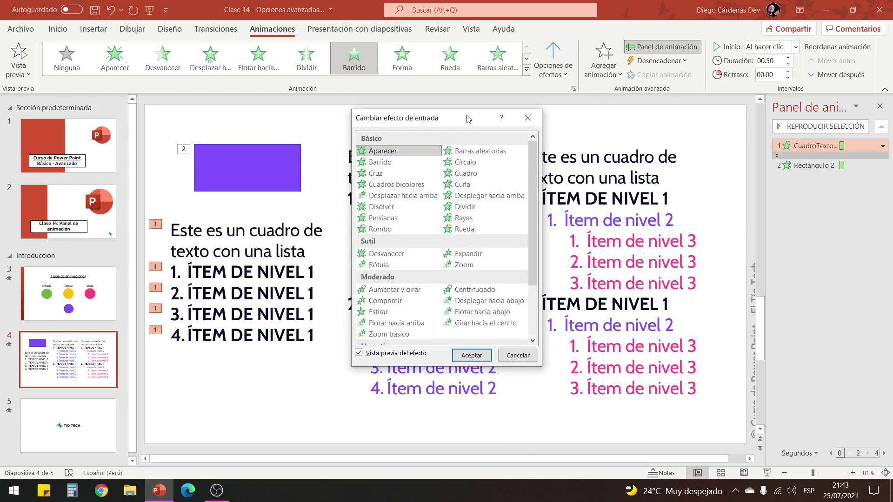
pyautogui.moveTo(468, 120)
pyautogui.mouseDown()
pyautogui.moveTo(490, 148)
pyautogui.moveTo(465, 143)
pyautogui.mouseUp()
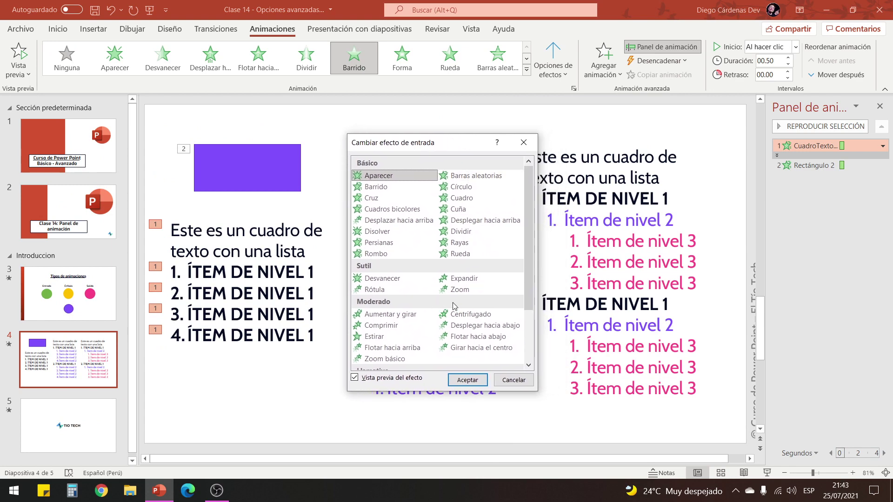
pyautogui.click(473, 318)
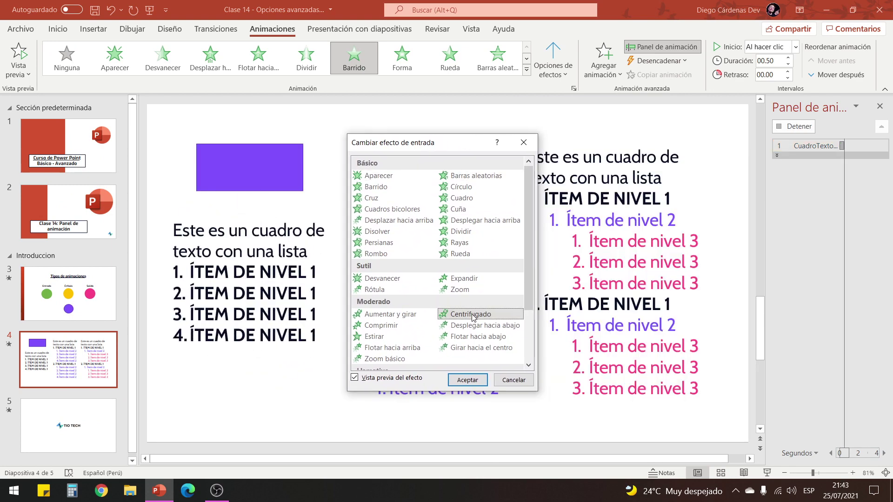
pyautogui.click(462, 381)
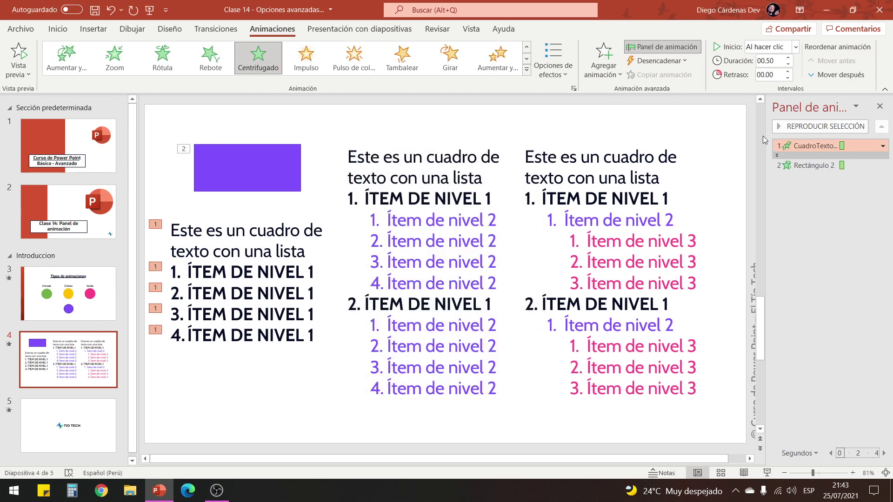
pyautogui.click(788, 58)
pyautogui.click(788, 59)
pyautogui.click(788, 58)
pyautogui.click(788, 59)
pyautogui.click(789, 58)
pyautogui.click(787, 59)
pyautogui.click(788, 59)
pyautogui.click(787, 59)
pyautogui.click(787, 59)
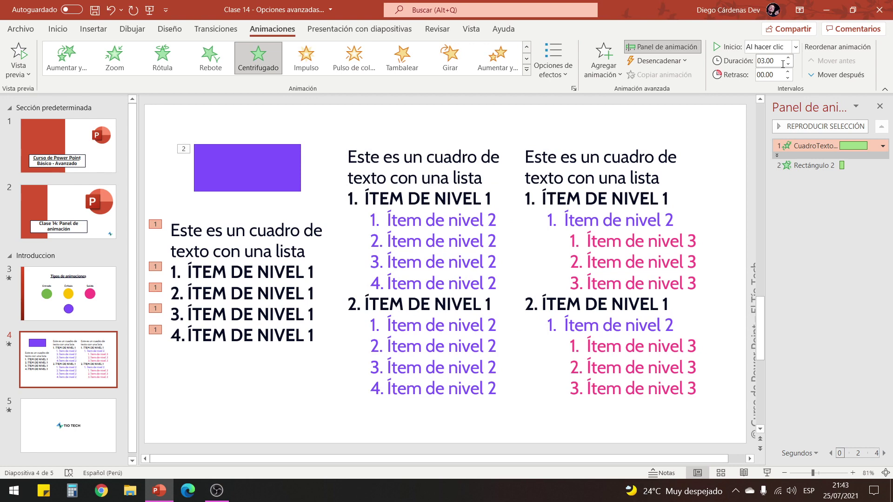
# - Preview the spin and set the Centrifugado sequence to As One Object
pyautogui.click(552, 73)
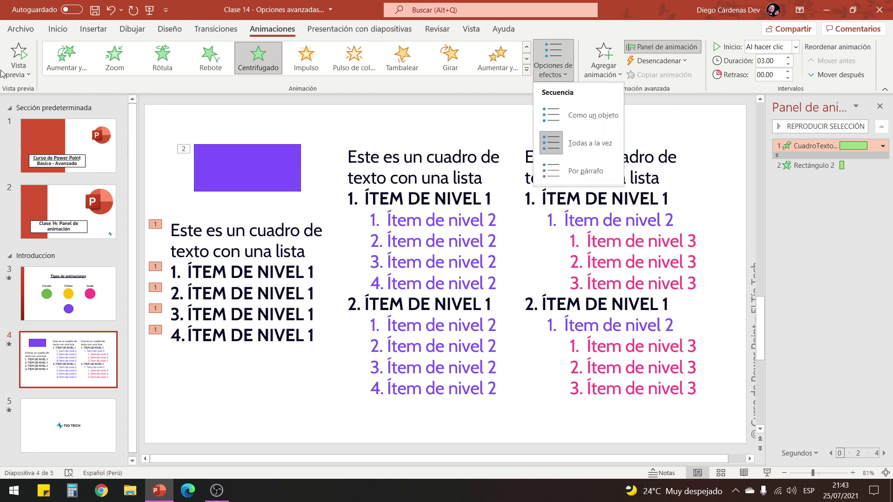
pyautogui.click(19, 53)
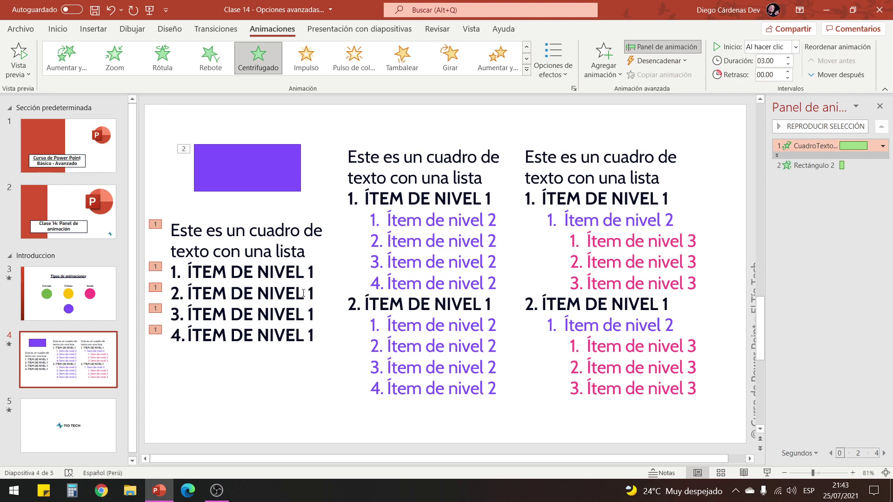
pyautogui.click(553, 59)
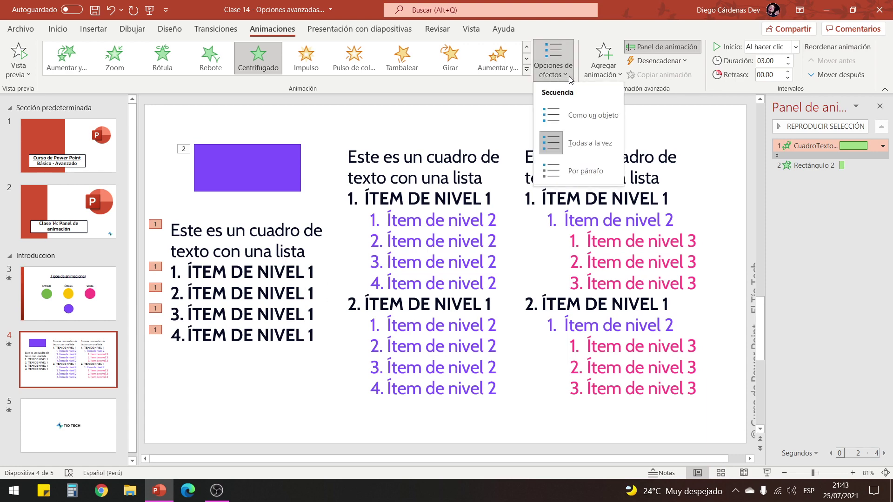
pyautogui.click(594, 116)
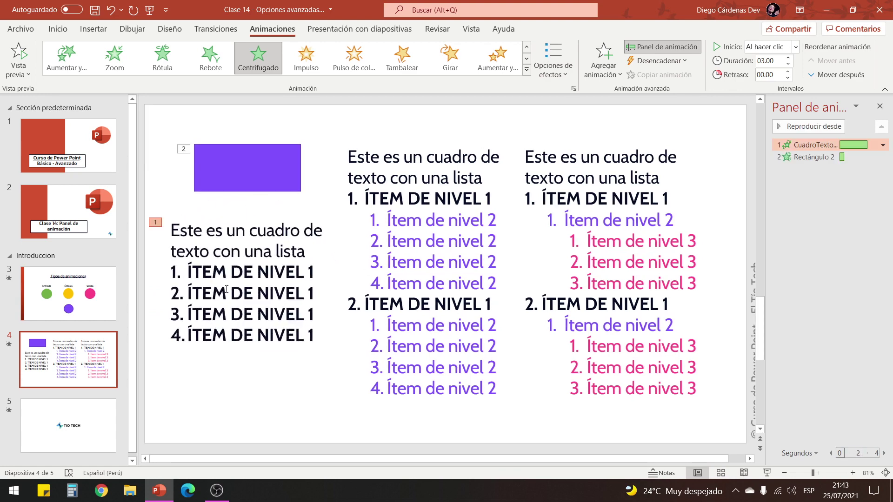
# - Duplicate the left list box just below the original and delete the purple rectangle
pyautogui.moveTo(246, 218); pyautogui.dragTo(237, 310)
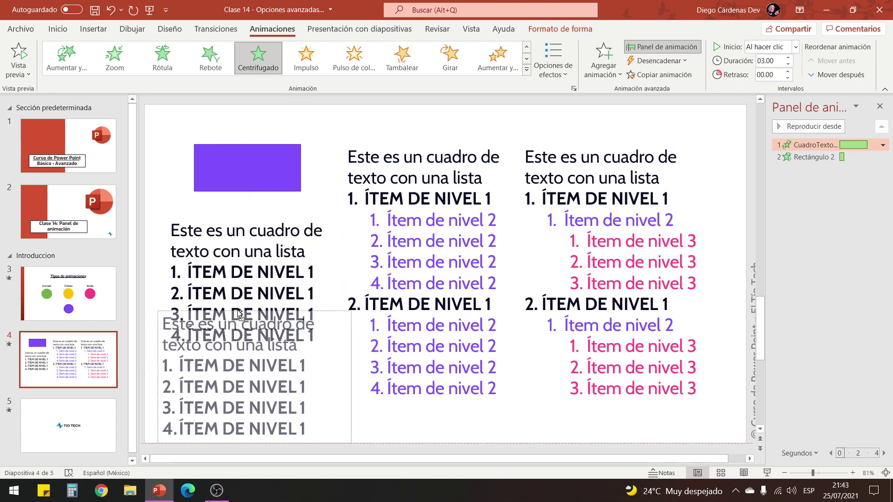
pyautogui.moveTo(235, 212); pyautogui.dragTo(225, 141)
pyautogui.click(238, 148)
pyautogui.press('Delete')
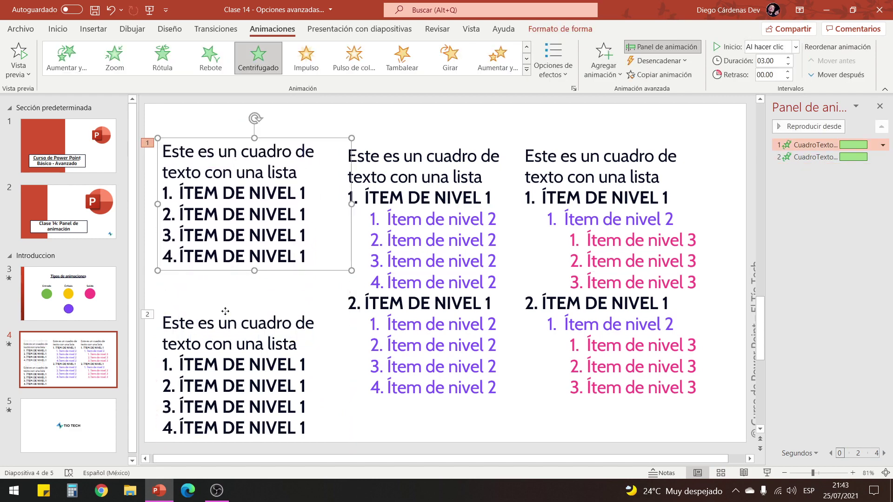
pyautogui.click(225, 310)
pyautogui.moveTo(224, 310); pyautogui.dragTo(224, 277)
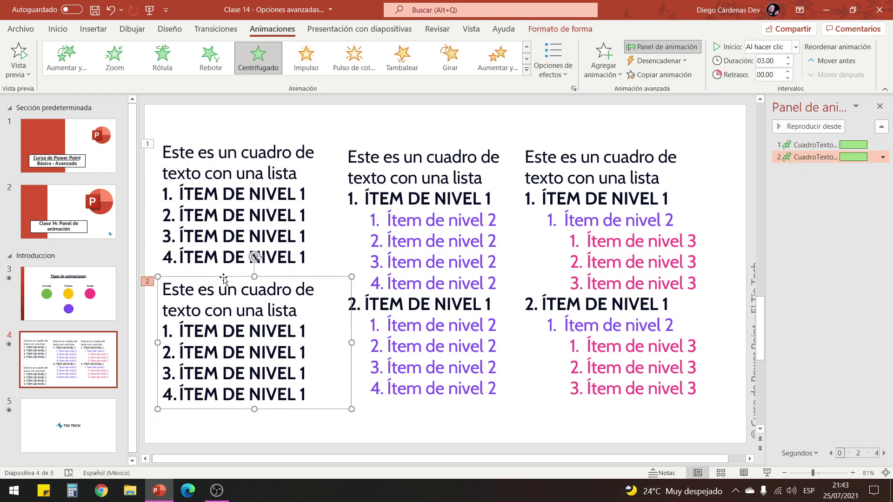
# - Make the lower list's Centrifugado start Con la anterior and sequence it Por párrafo
pyautogui.rightClick(826, 158)
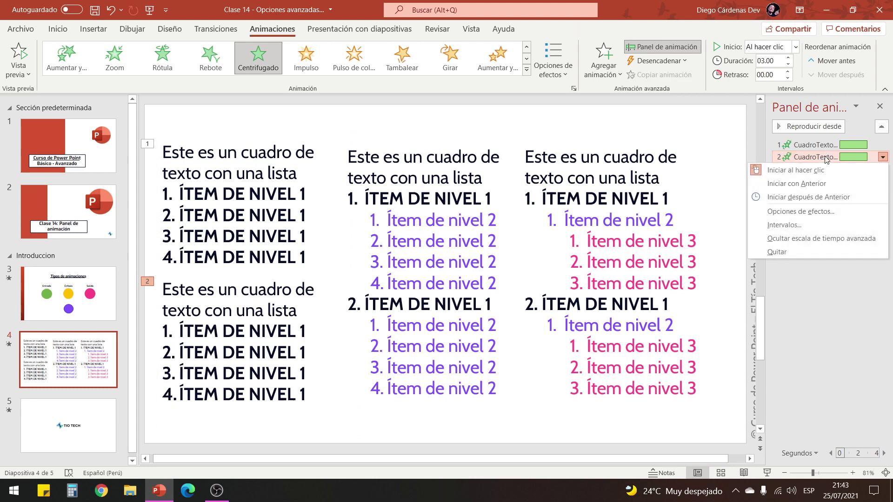
pyautogui.click(805, 184)
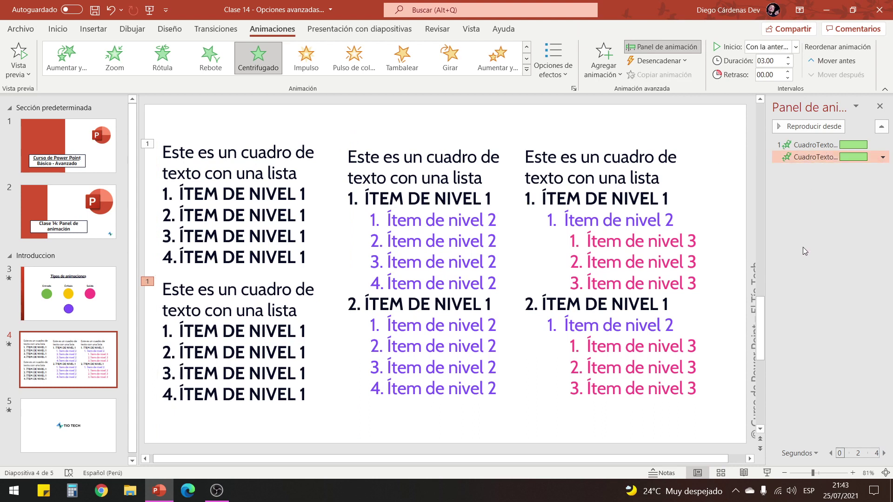
pyautogui.click(266, 136)
pyautogui.click(554, 65)
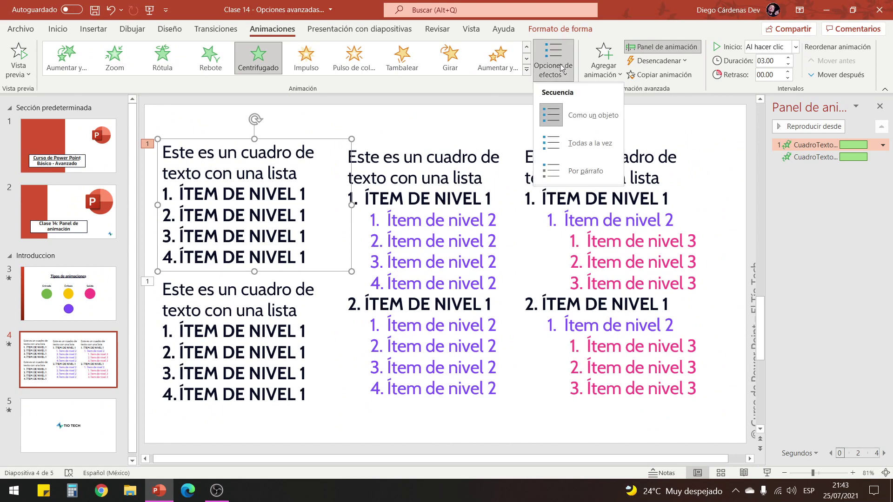
pyautogui.click(605, 128)
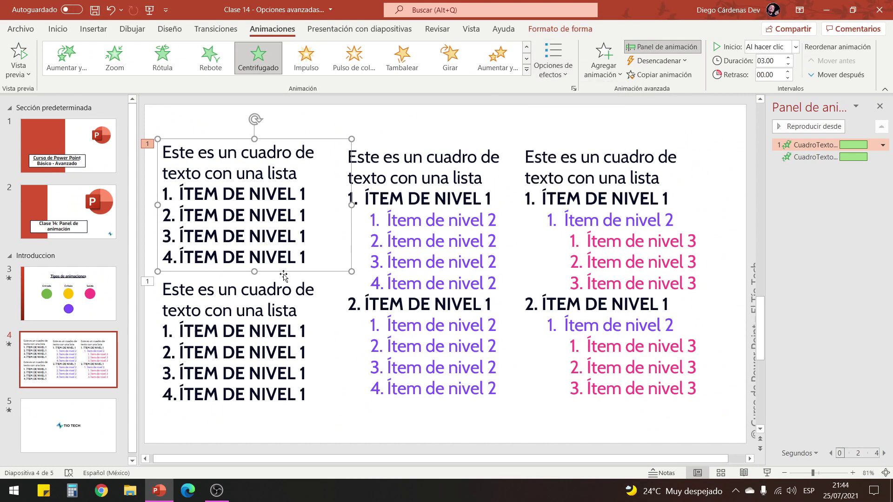
pyautogui.click(284, 279)
pyautogui.click(553, 60)
pyautogui.click(563, 144)
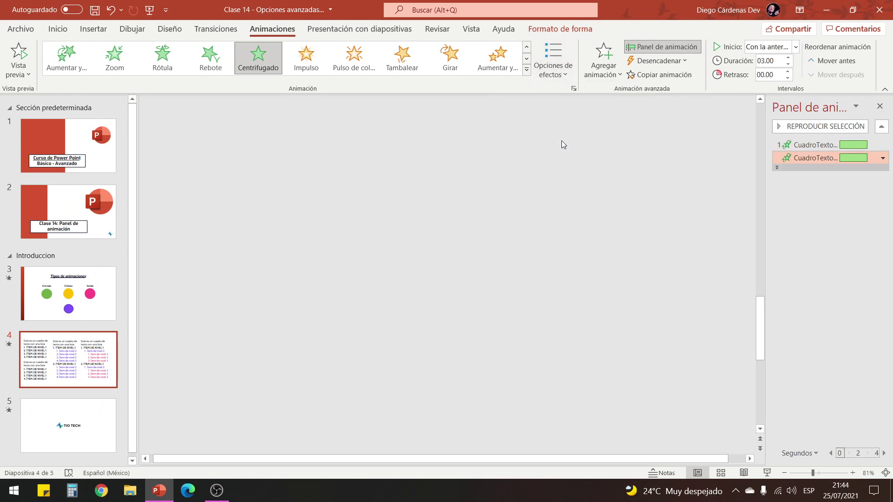
pyautogui.click(766, 473)
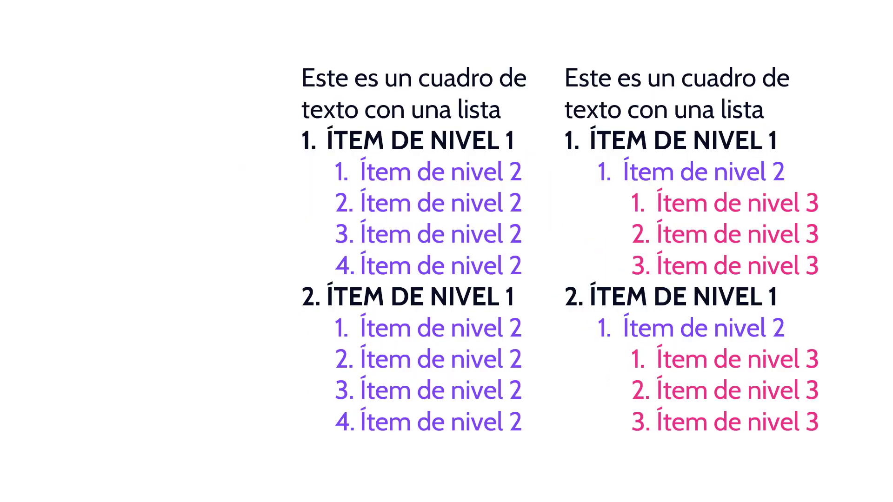
pyautogui.click(299, 223)
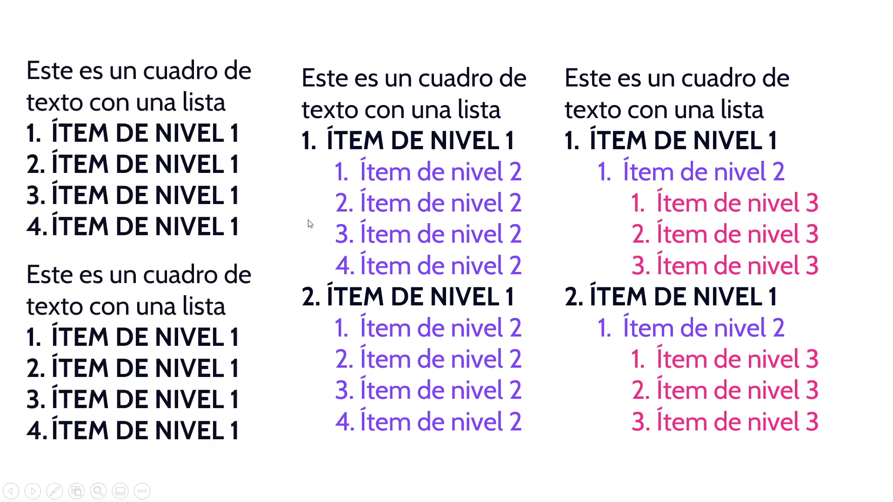
pyautogui.press('Escape')
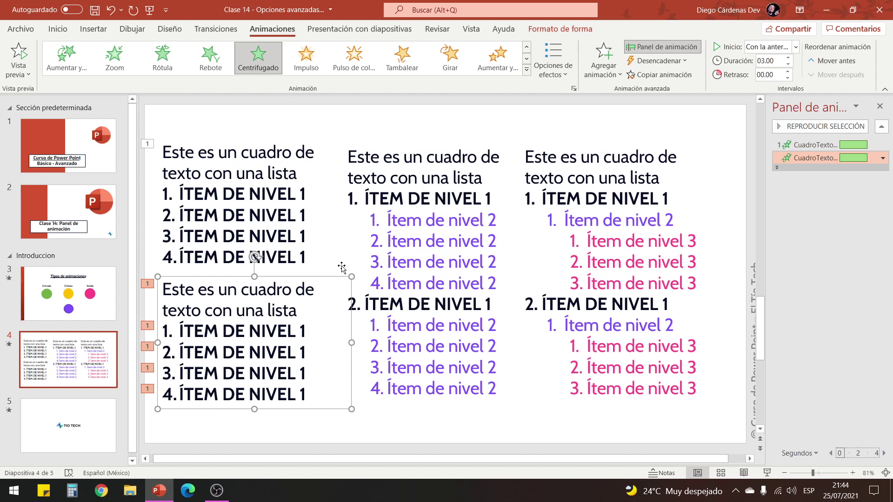
pyautogui.click(564, 76)
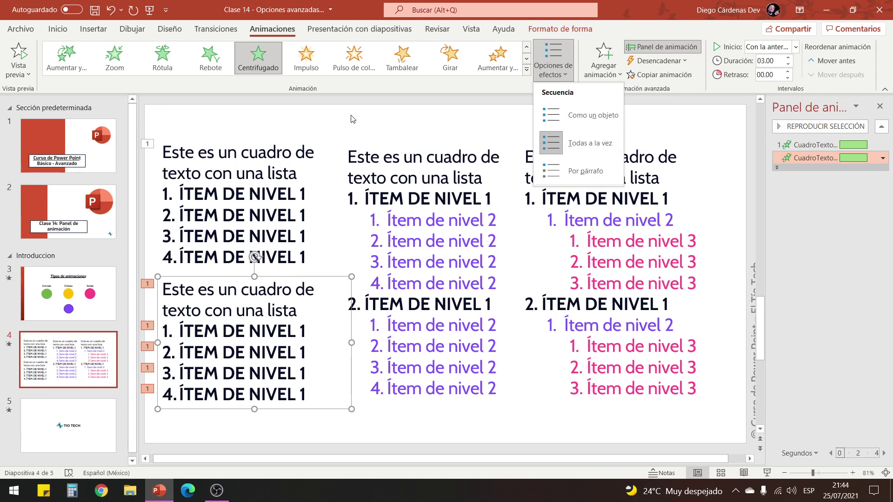
pyautogui.press('Escape')
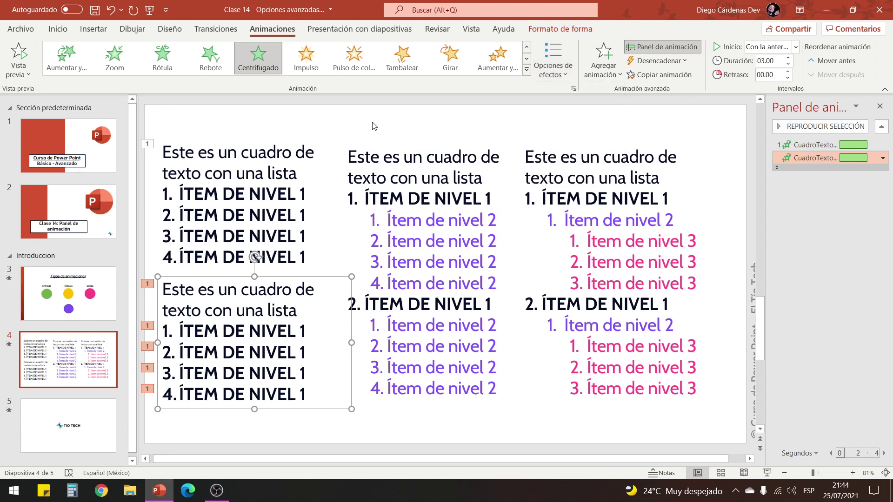
# - Apply Flotar hacia arriba to the middle list with its sequence set to Por párrafo
pyautogui.click(383, 146)
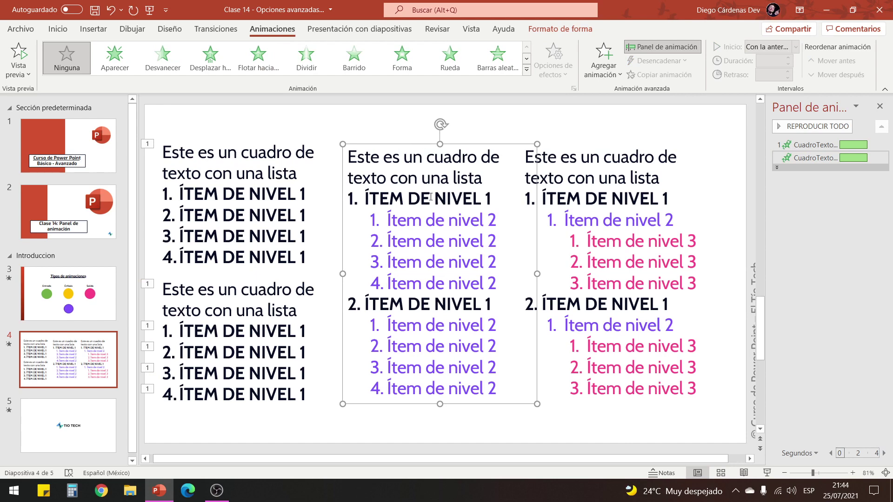
pyautogui.moveTo(493, 199); pyautogui.dragTo(365, 199)
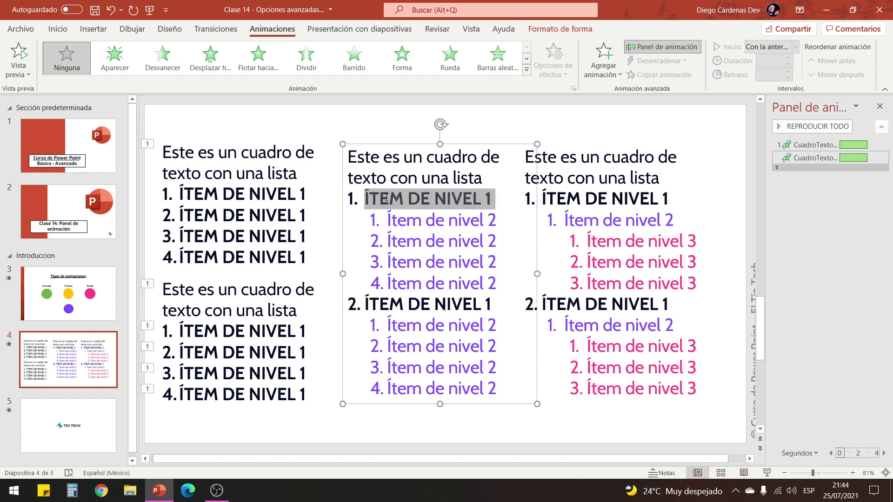
pyautogui.click(496, 284)
pyautogui.moveTo(497, 284); pyautogui.dragTo(387, 219)
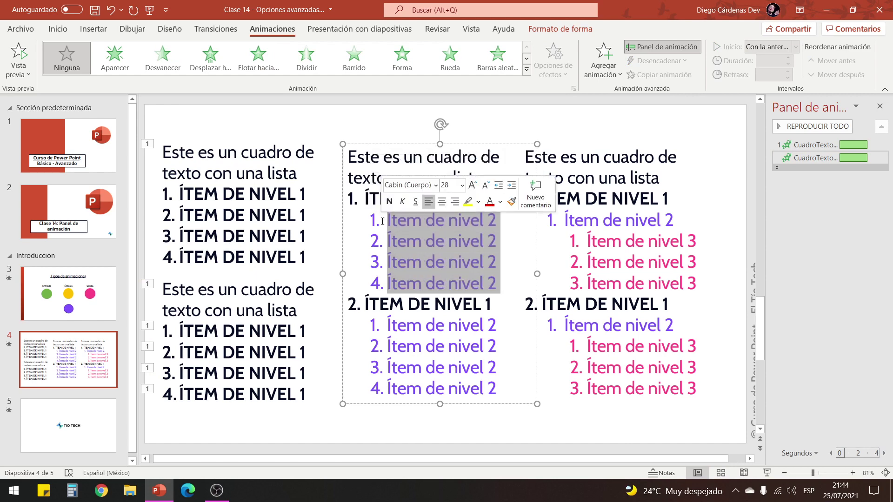
pyautogui.click(380, 142)
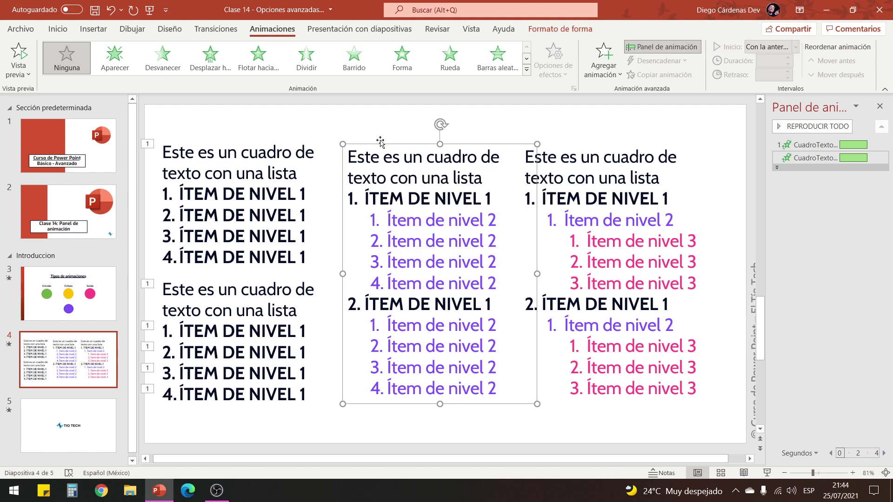
pyautogui.click(269, 57)
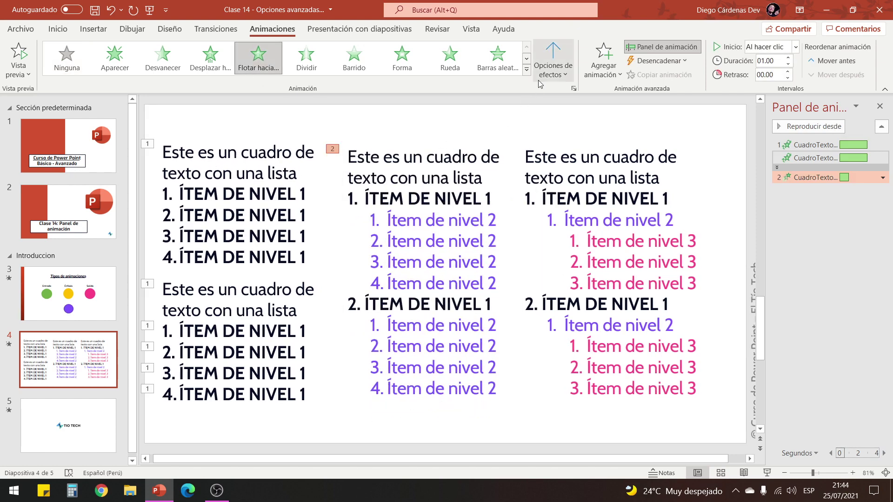
pyautogui.click(553, 65)
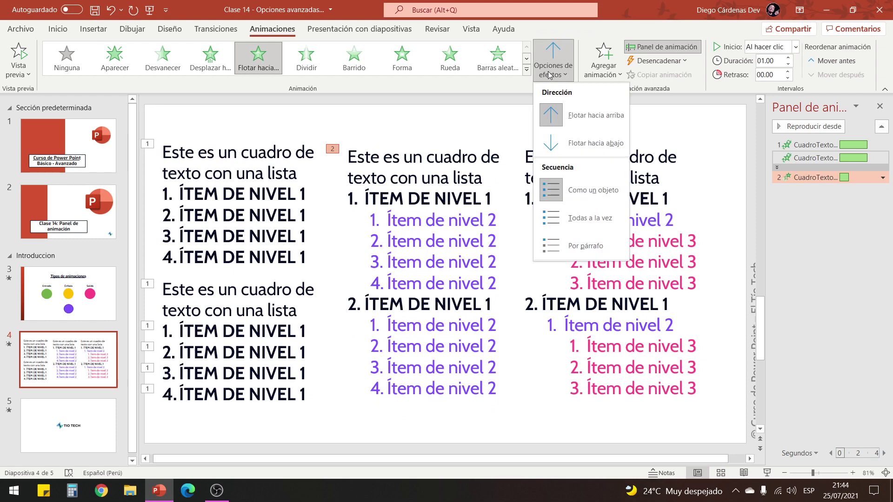
pyautogui.click(565, 239)
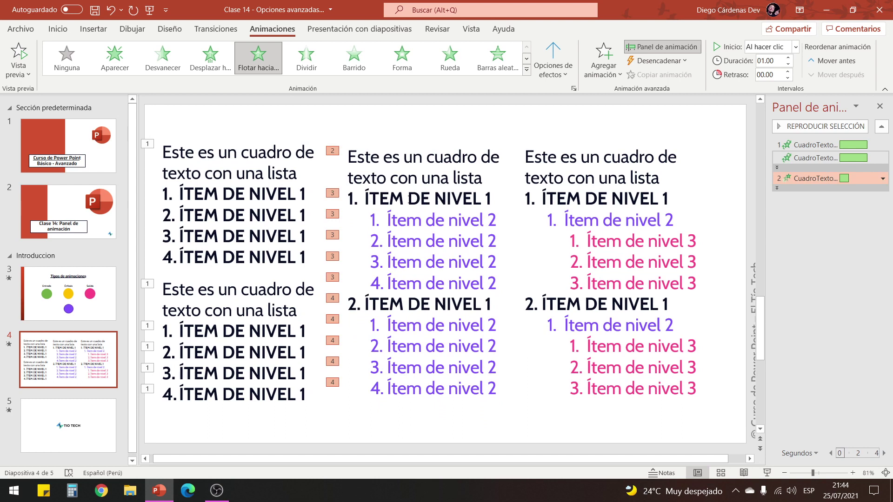
# - Nudge the middle list box slightly left and preview its paragraph-by-paragraph float-up
pyautogui.tripleClick(486, 180)
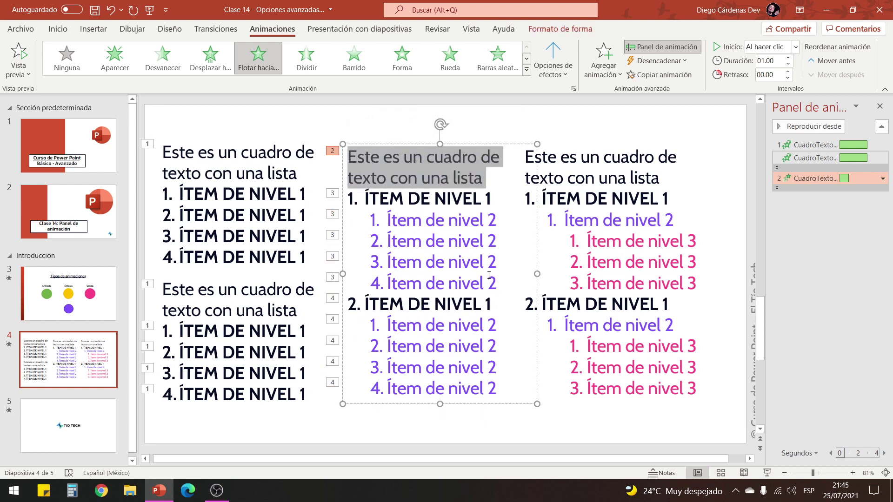
pyautogui.moveTo(500, 285)
pyautogui.mouseDown()
pyautogui.moveTo(437, 256)
pyautogui.moveTo(365, 199)
pyautogui.mouseUp()
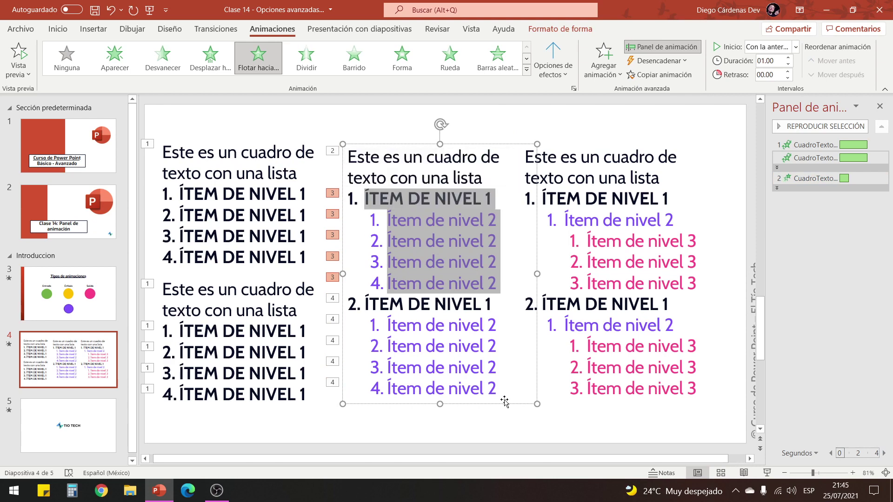
pyautogui.moveTo(504, 404)
pyautogui.mouseDown()
pyautogui.moveTo(459, 373)
pyautogui.moveTo(496, 405)
pyautogui.mouseUp()
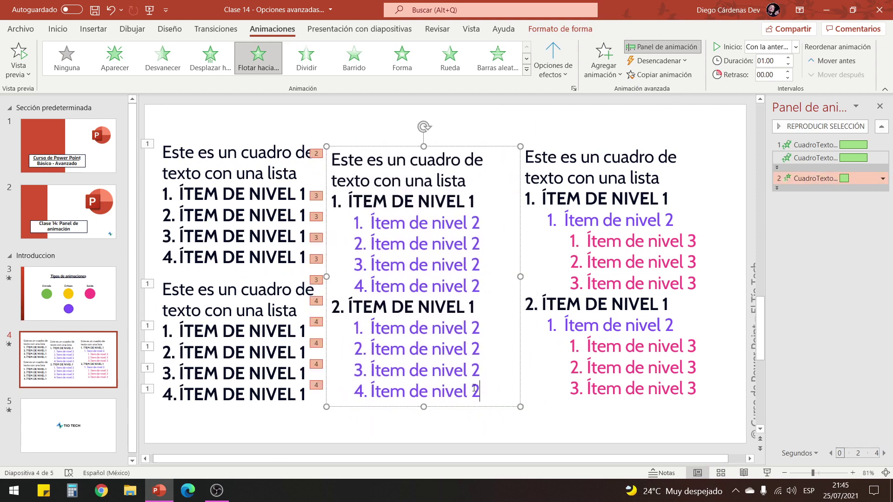
pyautogui.moveTo(478, 390); pyautogui.dragTo(351, 311)
pyautogui.moveTo(458, 148); pyautogui.dragTo(465, 151)
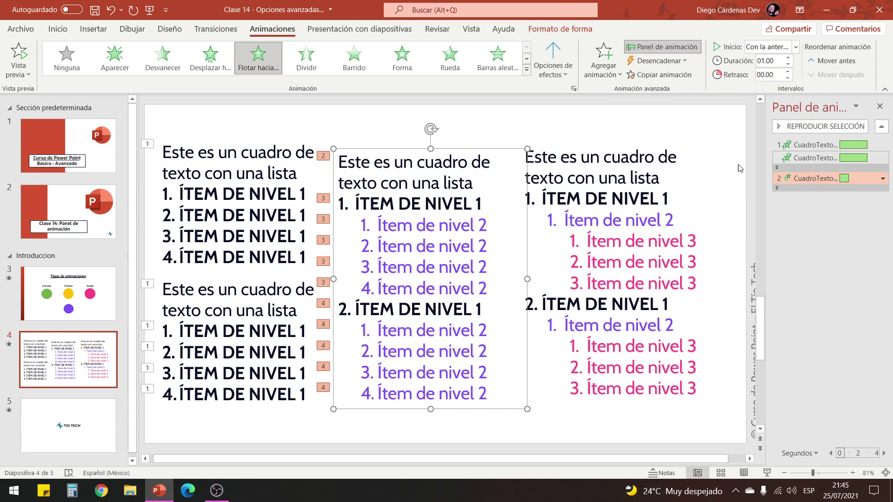
pyautogui.click(823, 127)
pyautogui.click(553, 65)
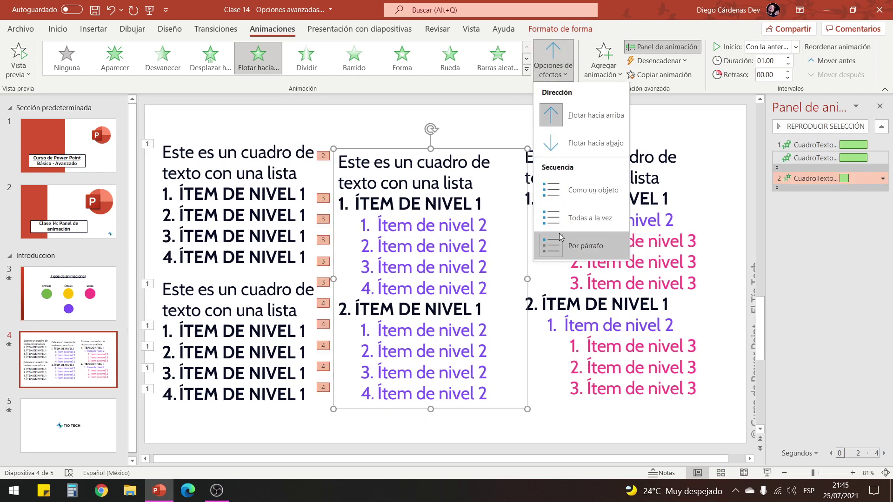
pyautogui.click(479, 150)
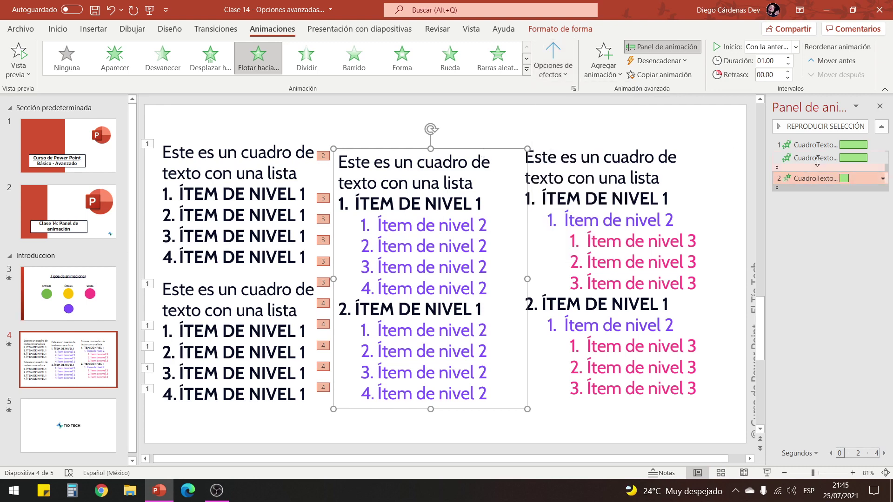
# - In the middle list's float-up effect options, set Agrupar texto to Por párrafos de 2º nivel
pyautogui.moveTo(766, 180); pyautogui.dragTo(745, 179)
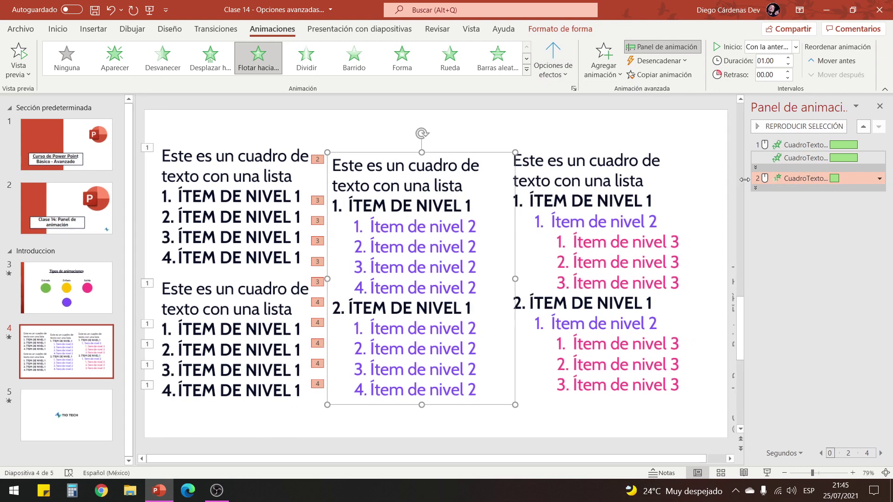
pyautogui.rightClick(805, 179)
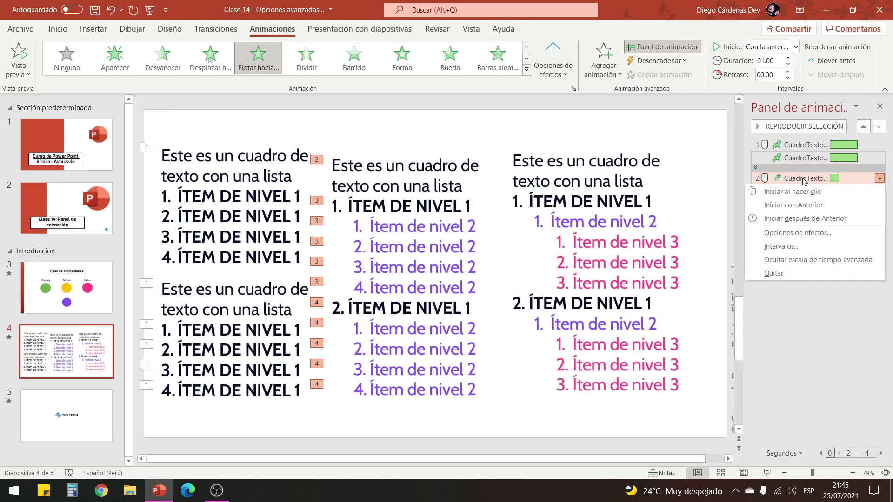
pyautogui.click(803, 232)
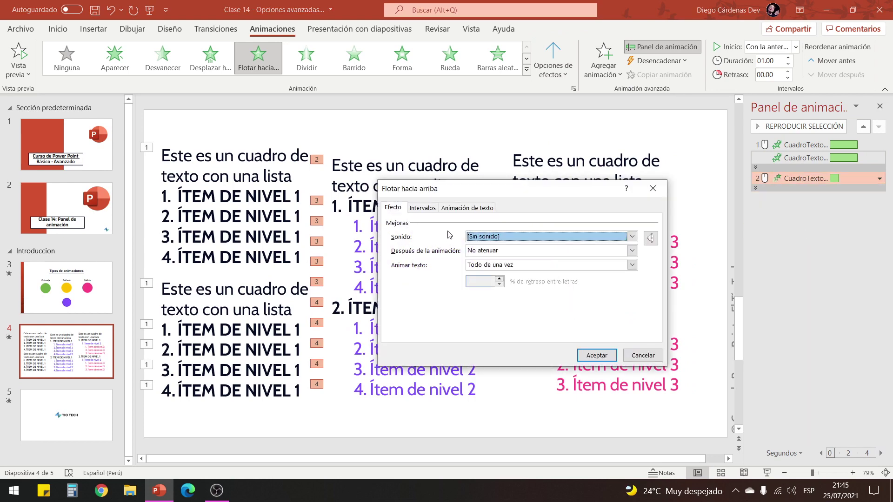
pyautogui.click(464, 209)
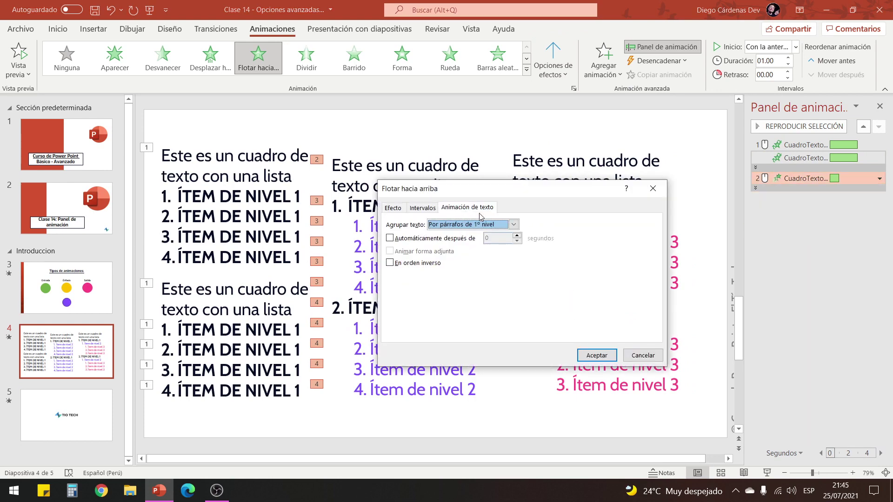
pyautogui.click(514, 225)
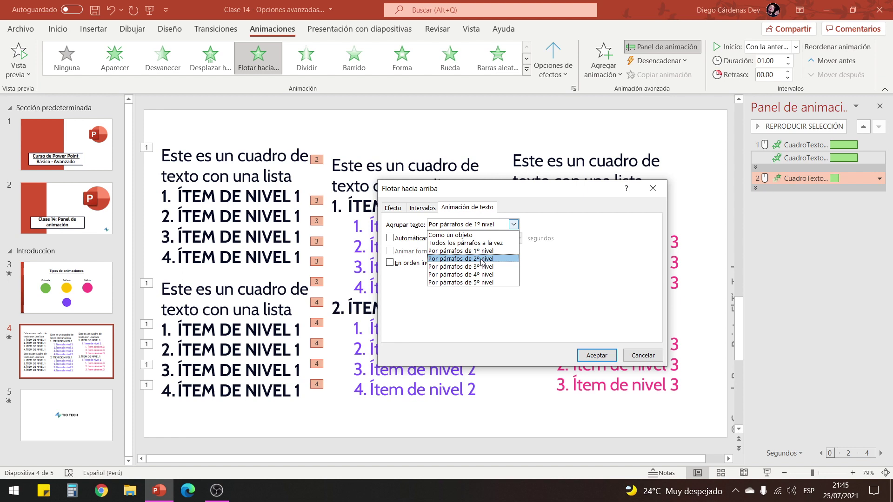
pyautogui.click(481, 259)
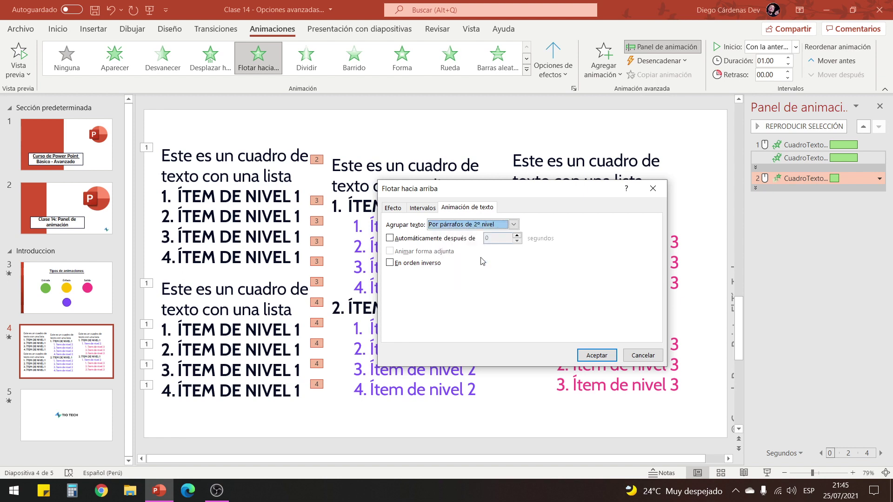
pyautogui.click(606, 357)
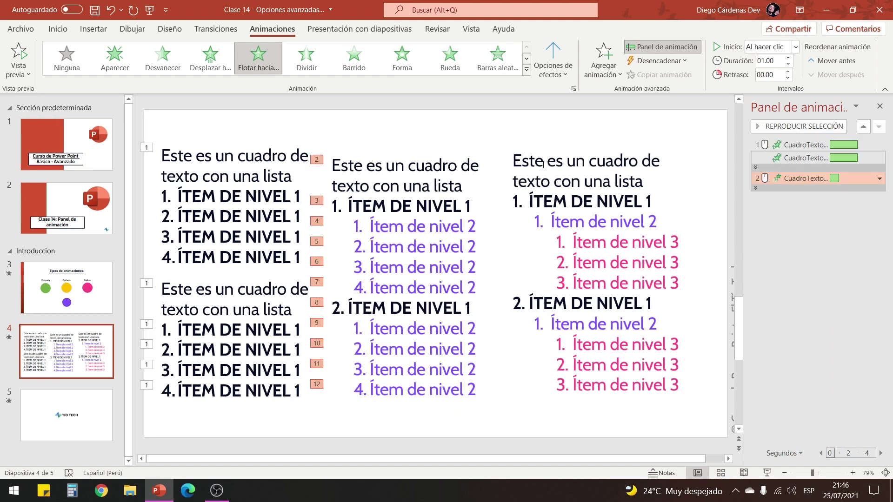
# - Apply the Rótula entrance to the right list, keeping the default paragraph sequence
pyautogui.click(547, 148)
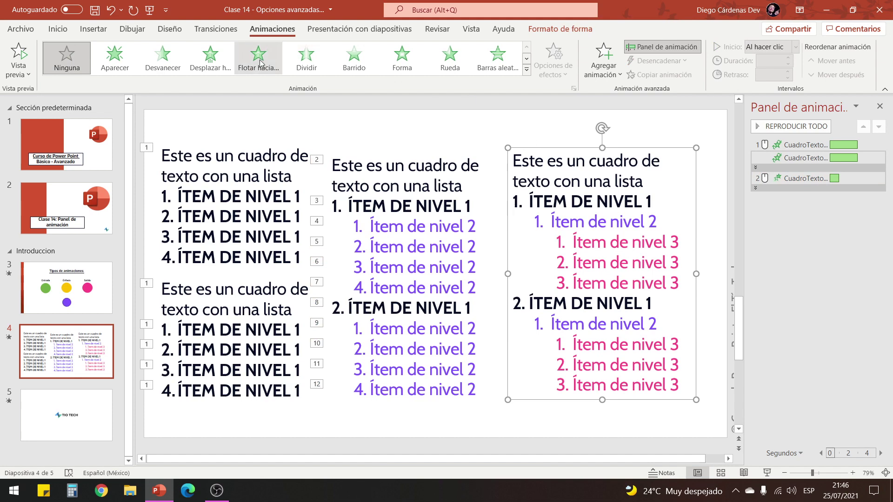
pyautogui.scroll(-2, 507, 53)
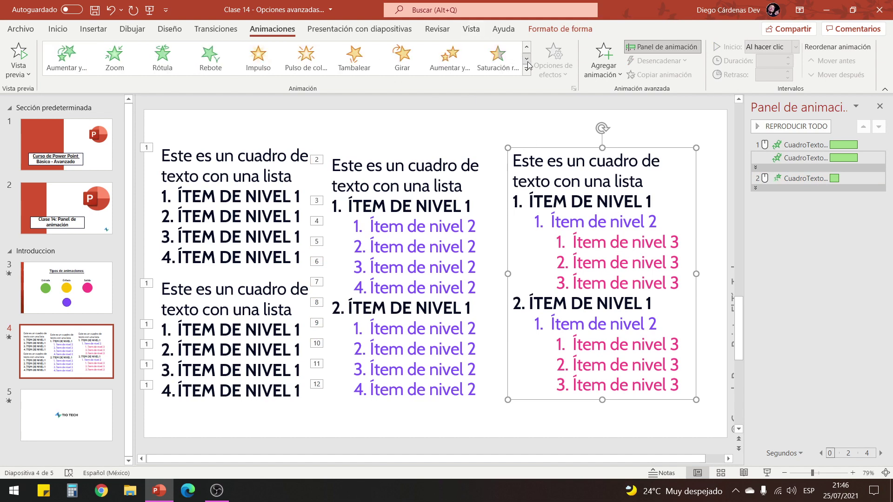
pyautogui.click(164, 62)
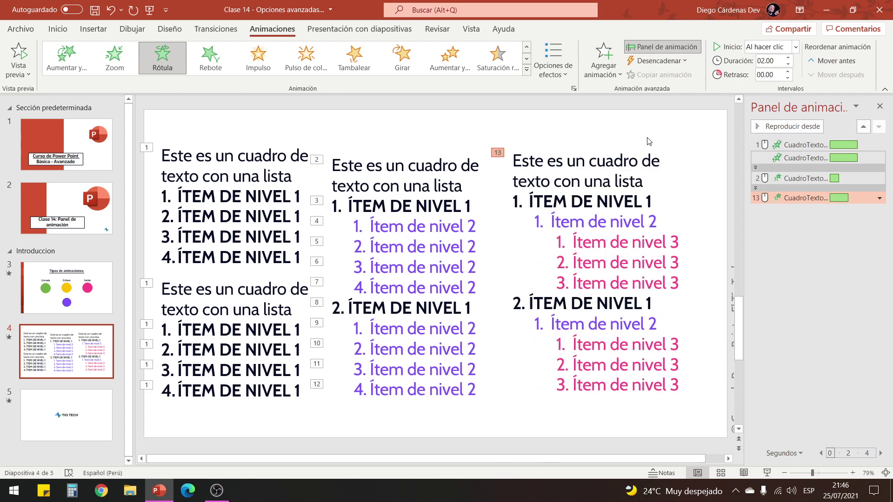
pyautogui.click(553, 65)
pyautogui.click(562, 172)
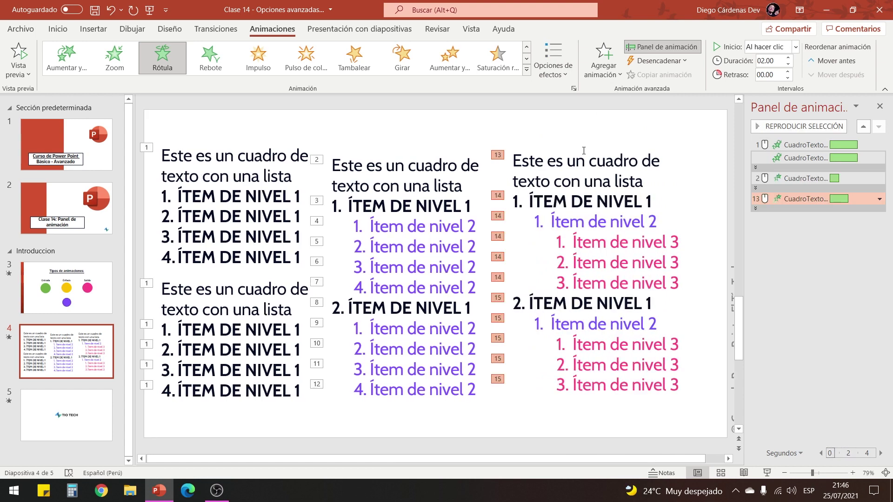
# - Select the right list's top-level items and sub-items to check which lines each animation step covers
pyautogui.click(679, 282)
pyautogui.moveTo(675, 282); pyautogui.dragTo(533, 205)
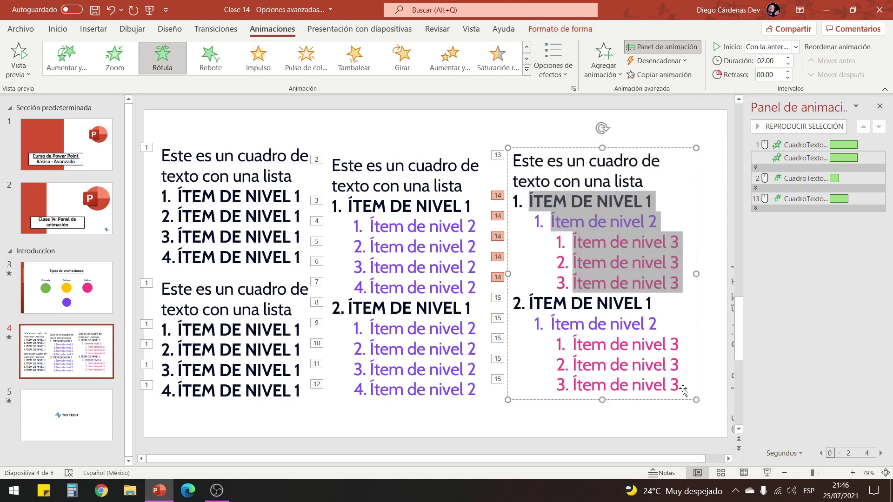
pyautogui.moveTo(679, 387); pyautogui.dragTo(530, 305)
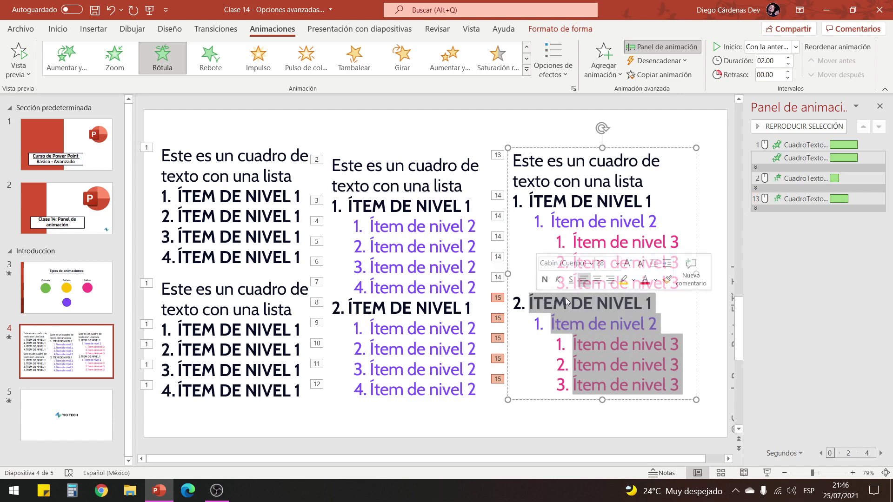
pyautogui.click(625, 205)
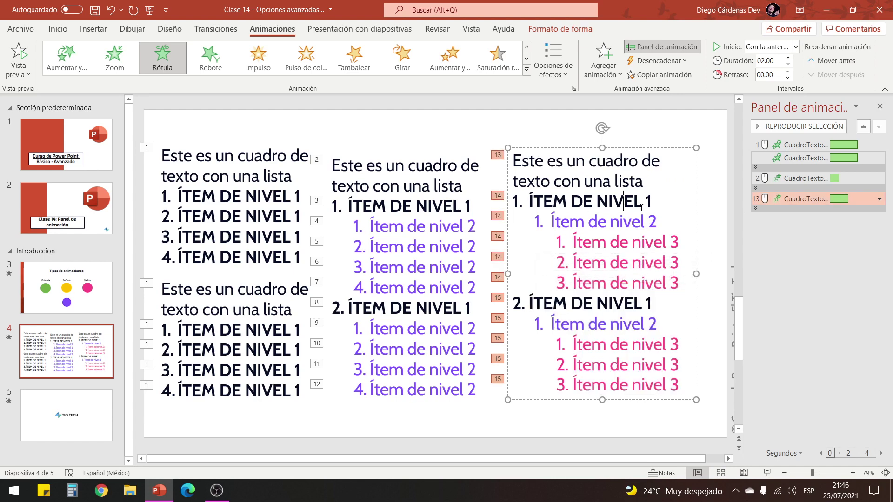
pyautogui.moveTo(654, 201); pyautogui.dragTo(530, 202)
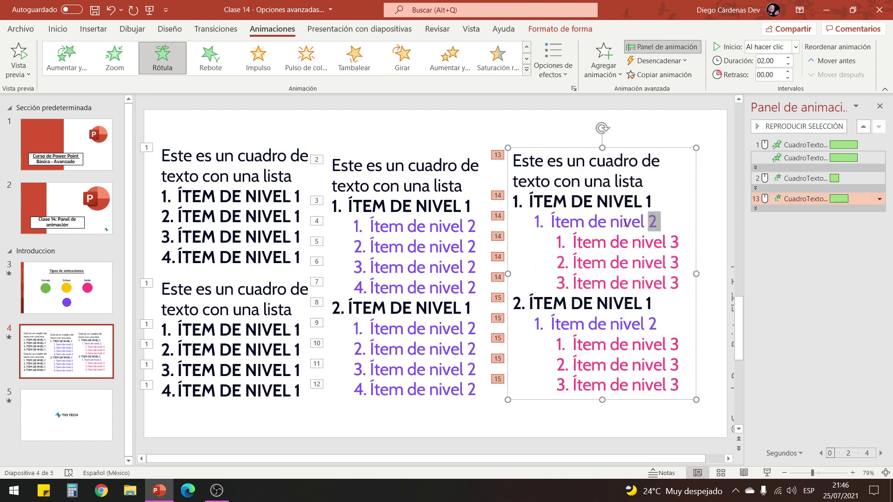
pyautogui.moveTo(659, 222); pyautogui.dragTo(556, 221)
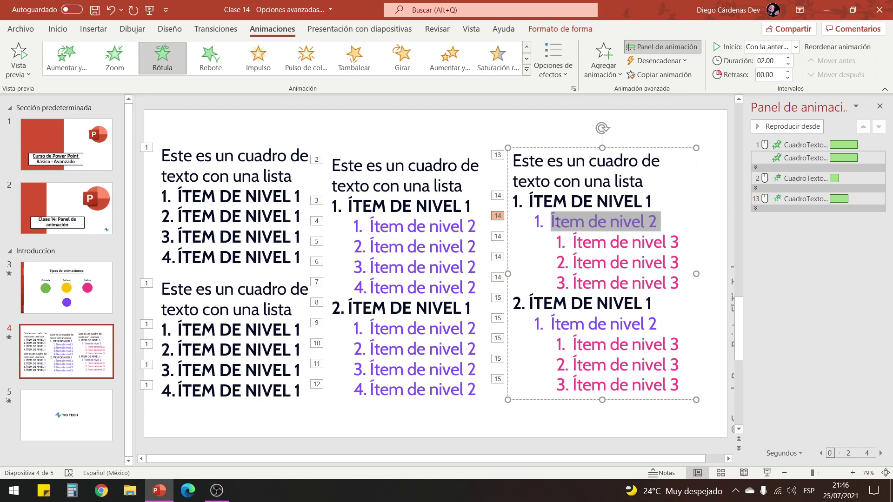
pyautogui.click(570, 148)
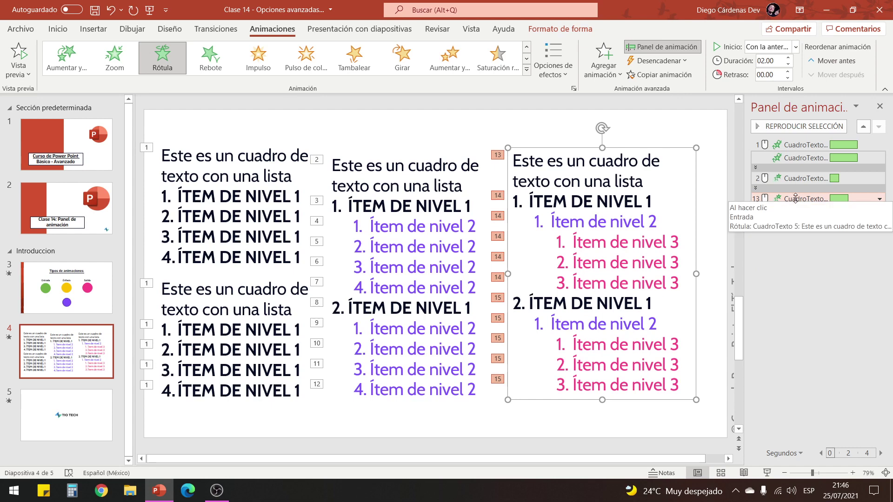
# - Check animation 13's Rótula text grouping, leaving it at first-level paragraphs
pyautogui.click(879, 199)
pyautogui.click(814, 253)
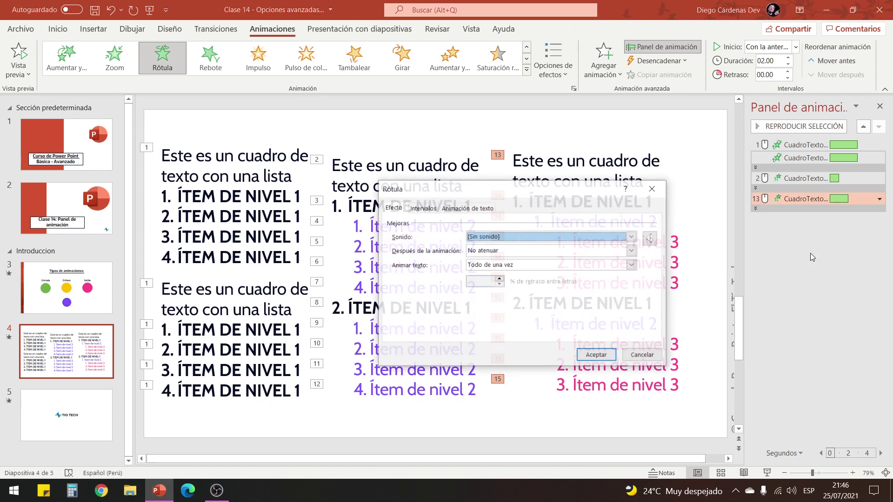
pyautogui.click(467, 208)
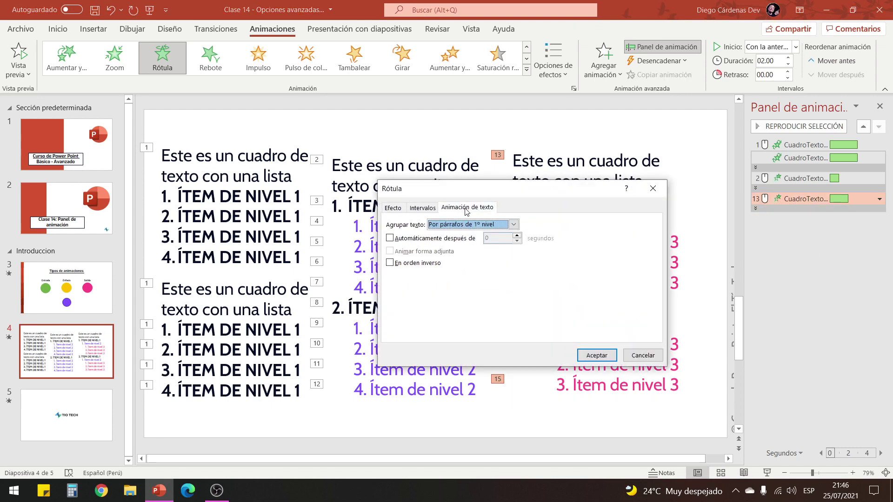
pyautogui.click(514, 225)
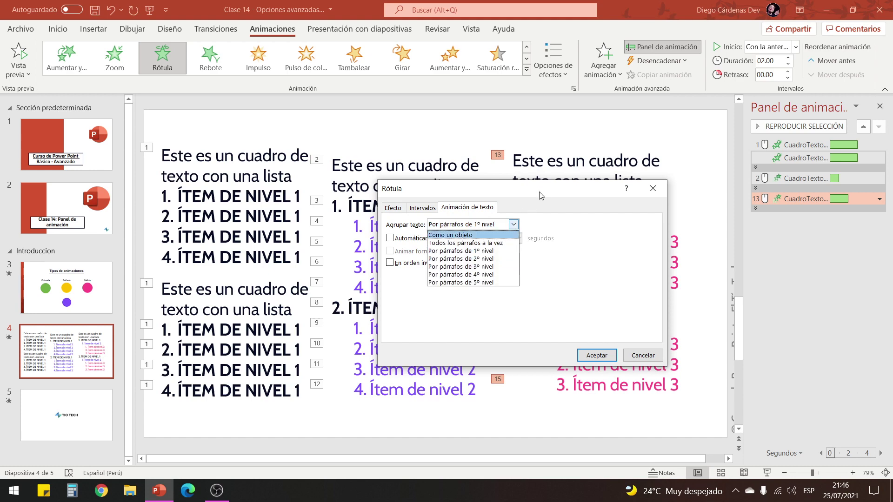
pyautogui.click(460, 251)
pyautogui.click(633, 356)
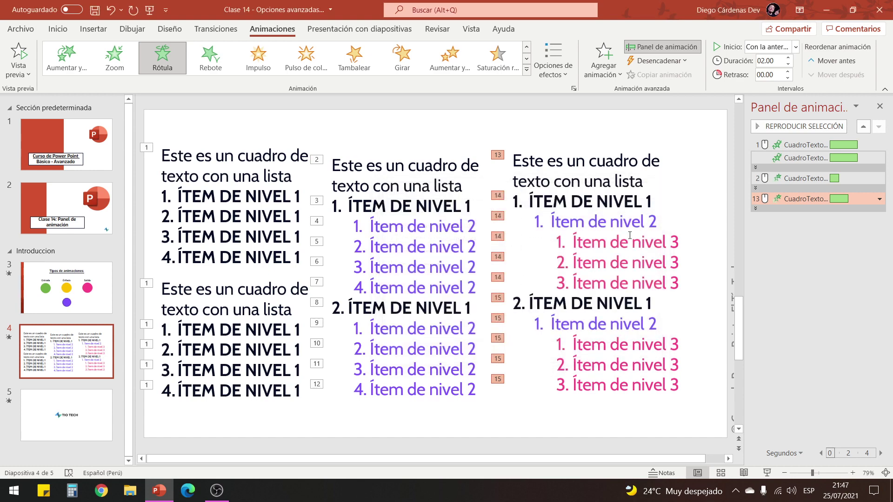
# - Select the right list's first level 1, level 2 and level 3 item lines
pyautogui.click(598, 222)
pyautogui.moveTo(528, 200); pyautogui.dragTo(656, 200)
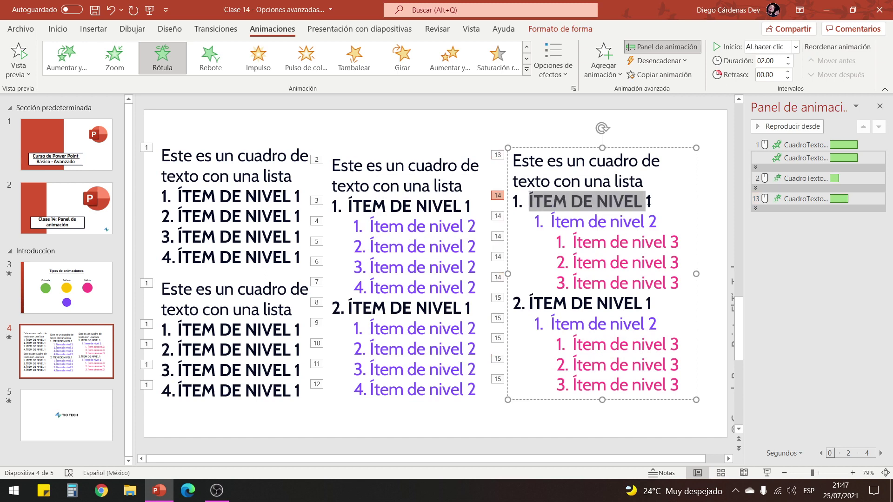
pyautogui.moveTo(550, 221); pyautogui.dragTo(667, 223)
pyautogui.moveTo(573, 242); pyautogui.dragTo(681, 241)
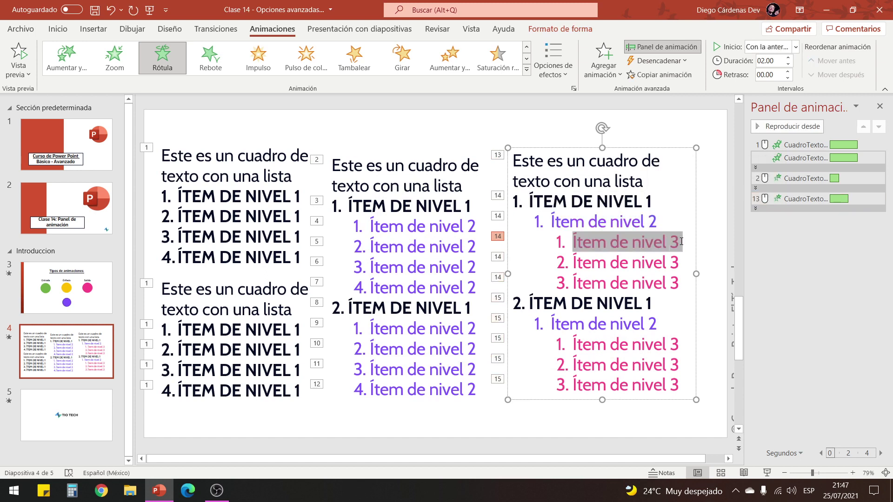
# - Set animation 13's Rótula Agrupar texto to Por párrafos de 3º nivel and confirm
pyautogui.click(806, 198)
pyautogui.click(880, 199)
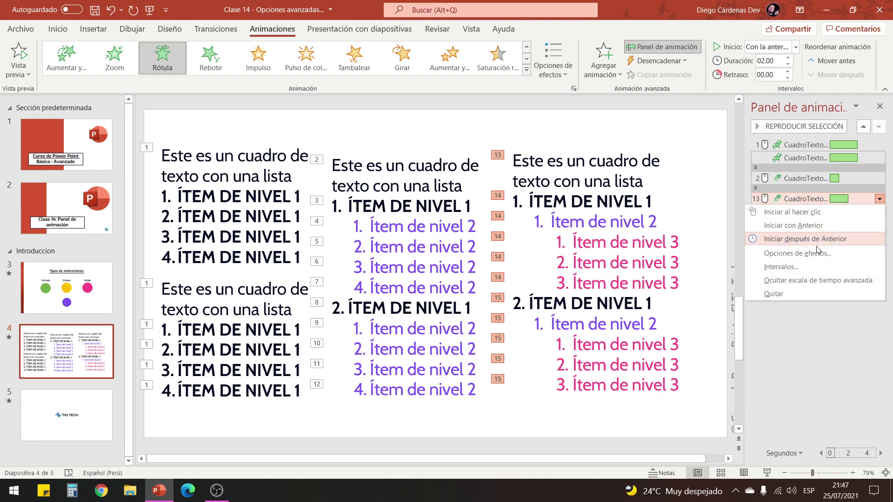
pyautogui.click(813, 256)
pyautogui.click(483, 207)
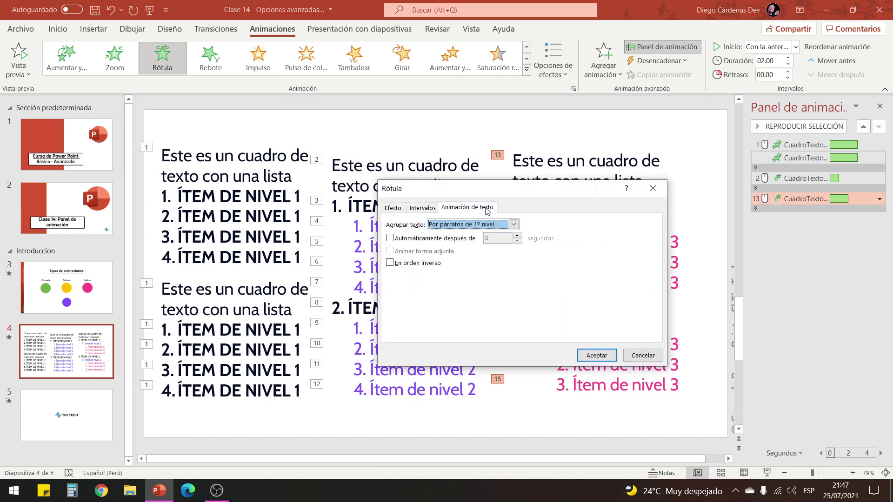
pyautogui.click(514, 225)
pyautogui.click(495, 267)
pyautogui.click(599, 356)
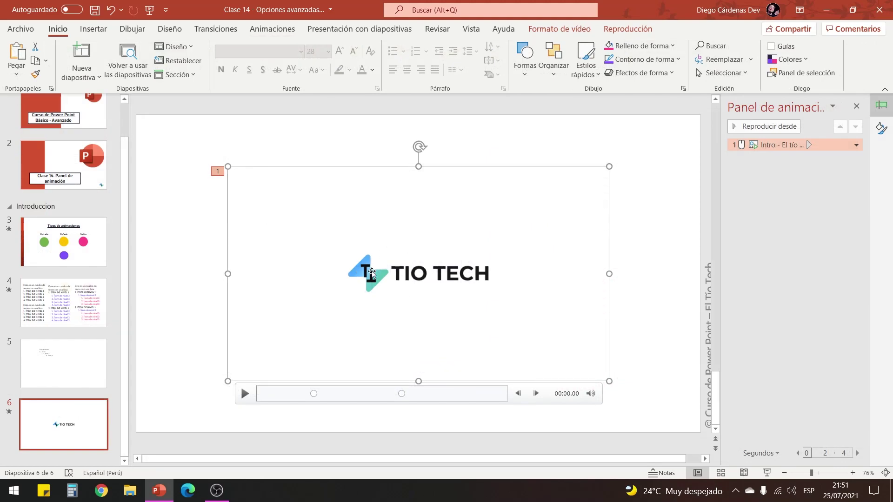
# - Add a bookmark at 00:04.32 to the TIO TECH video, next to the 00:02.53 one
pyautogui.click(628, 29)
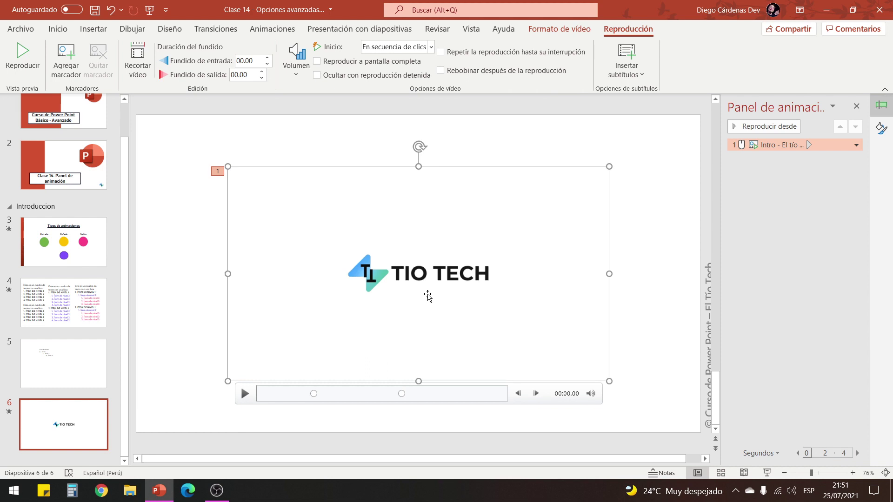
pyautogui.click(314, 395)
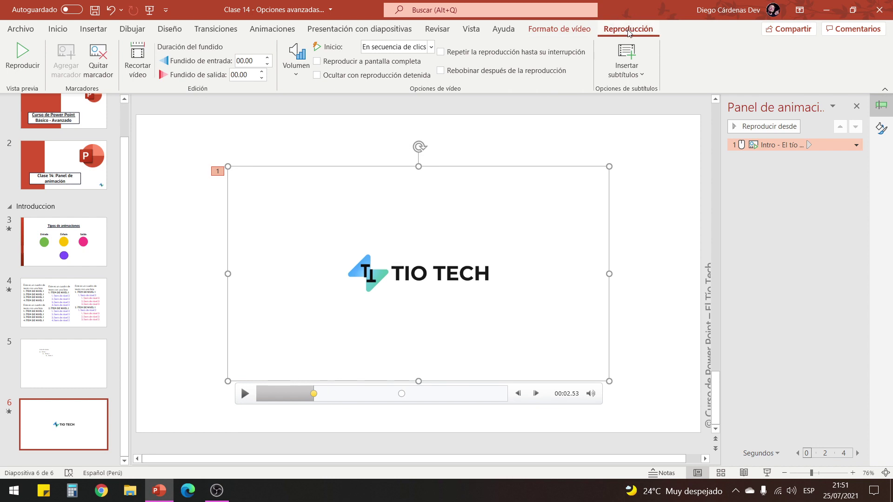
pyautogui.click(354, 394)
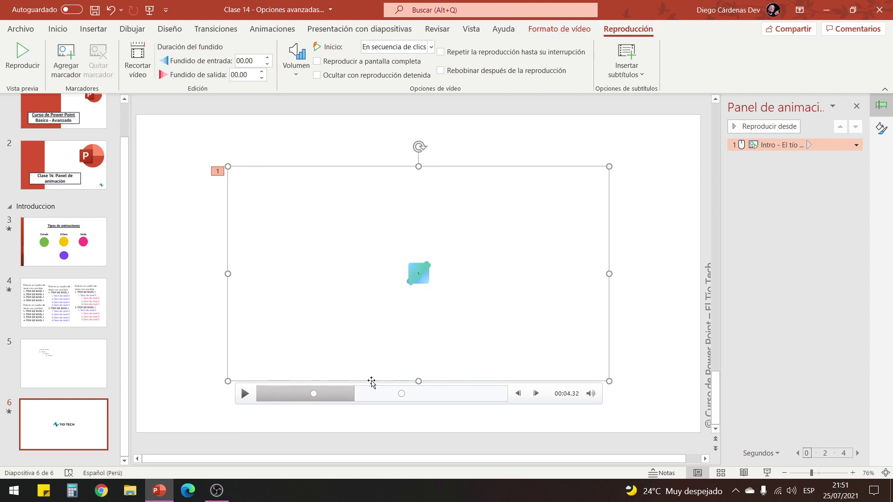
pyautogui.click(69, 69)
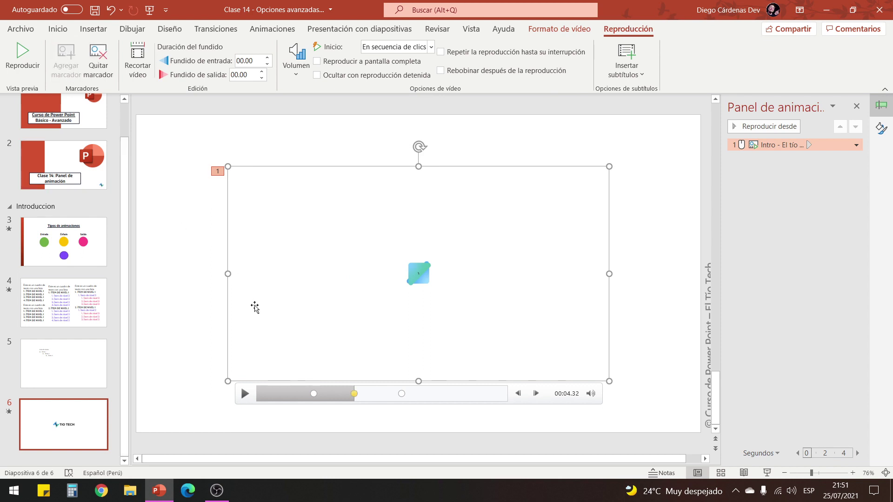
pyautogui.click(273, 31)
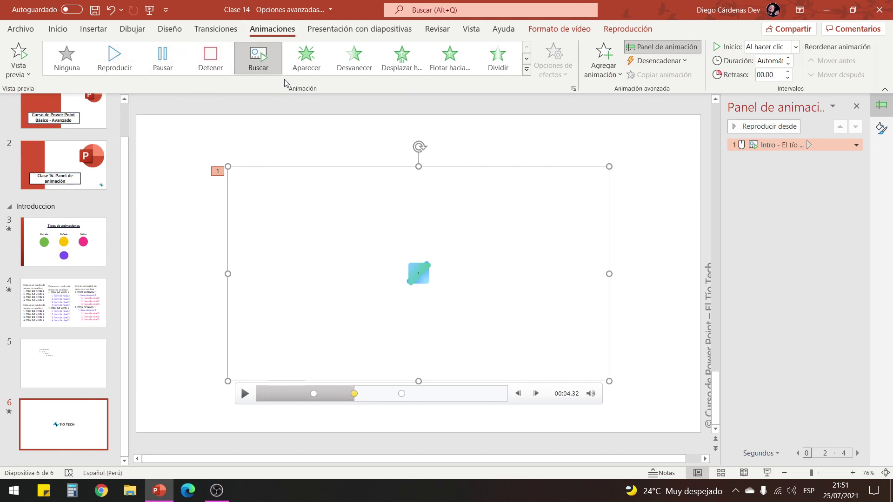
# - Reapply the Buscar seek animation to the video and test it in a slide show
pyautogui.hotkey('ctrl', 'z')
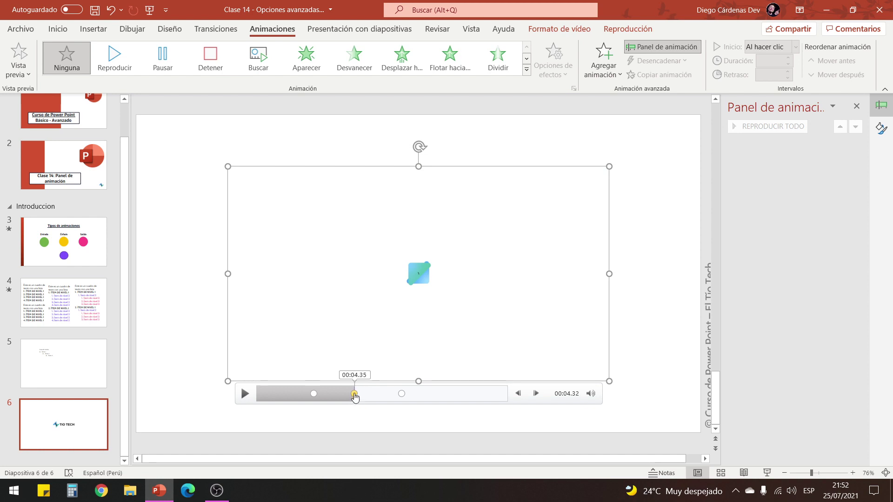
pyautogui.click(257, 69)
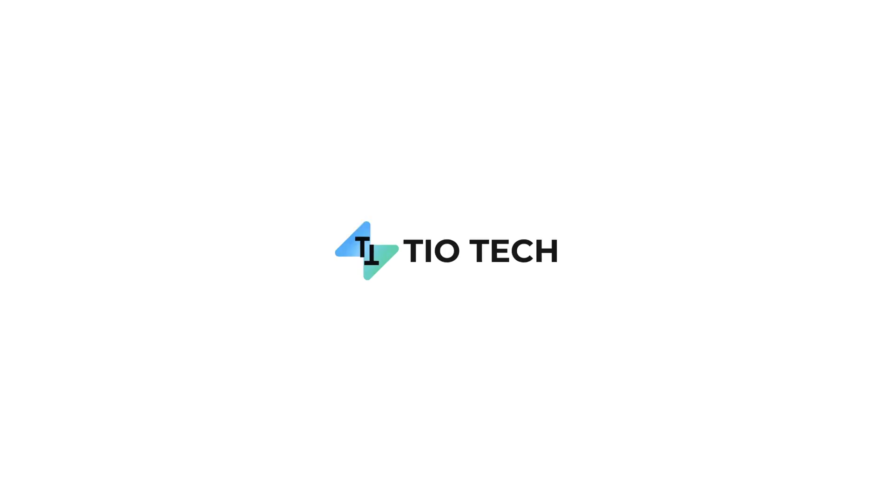
pyautogui.click(767, 473)
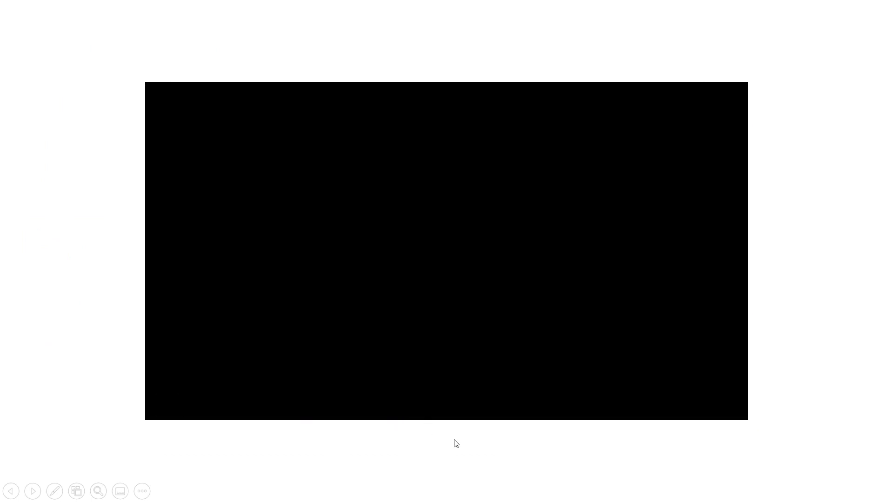
pyautogui.press('Escape')
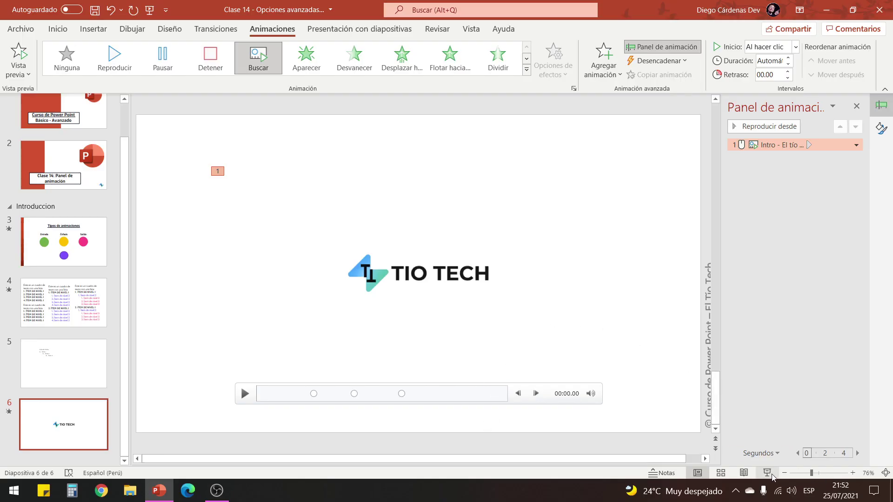
# - Rewind the video from the 00:04.32 bookmark, replay slide 6's show, pause, and exit
pyautogui.click(354, 393)
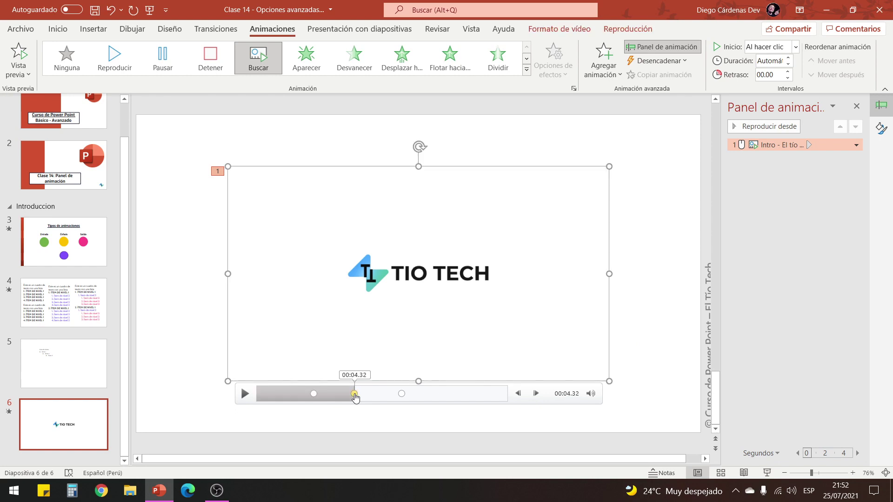
pyautogui.click(258, 393)
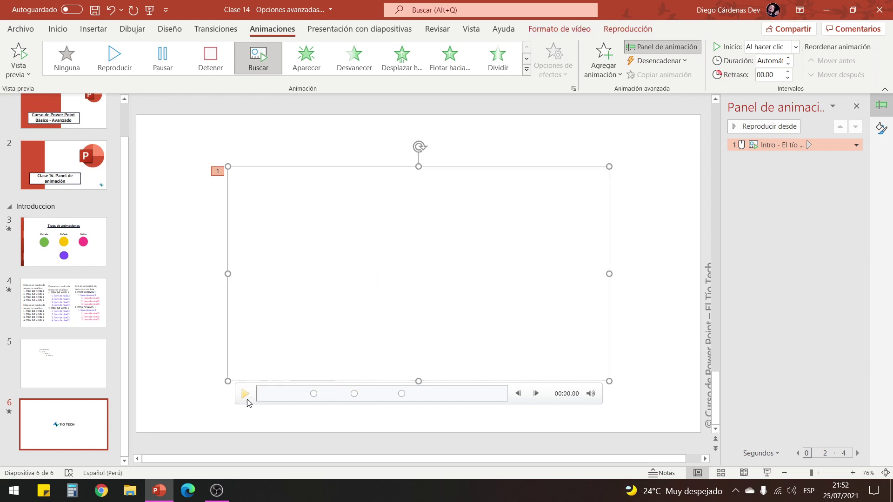
pyautogui.click(768, 473)
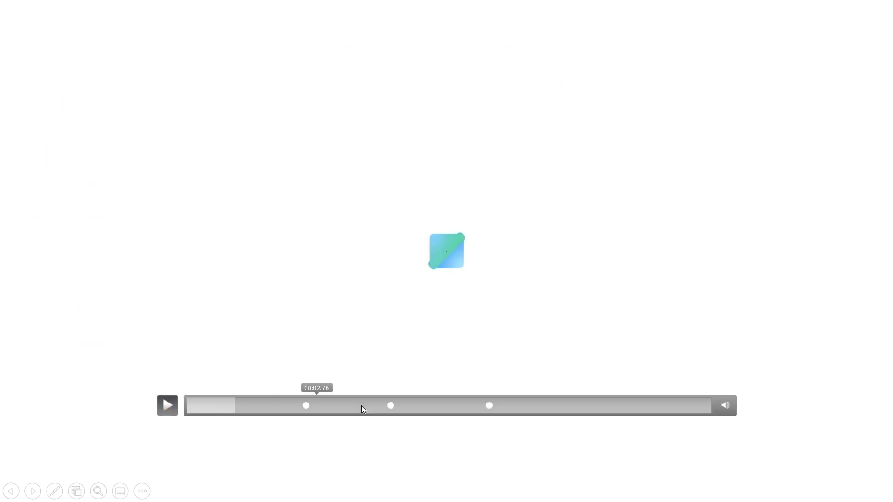
pyautogui.click(391, 406)
pyautogui.press('Escape')
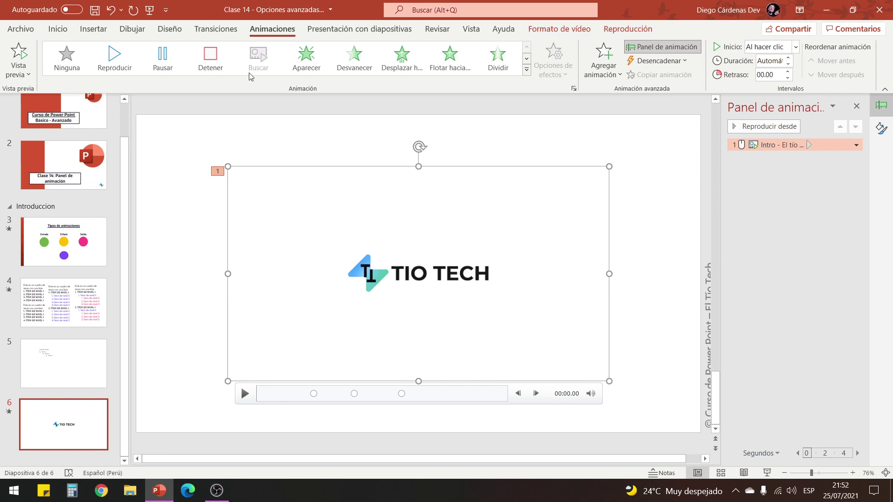
# - Draw a rectangle labelled 'Parte 1' and move it to the slide's upper left
pyautogui.click(57, 29)
pyautogui.click(525, 58)
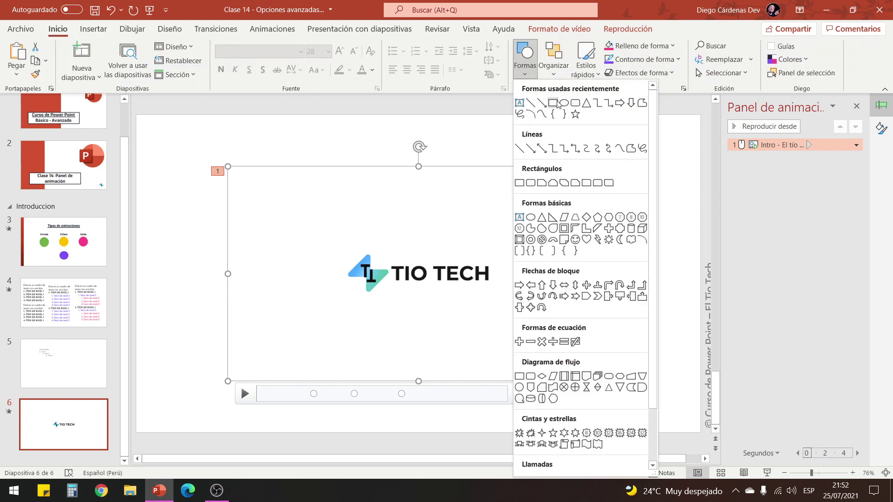
pyautogui.click(557, 103)
pyautogui.moveTo(576, 130); pyautogui.dragTo(654, 153)
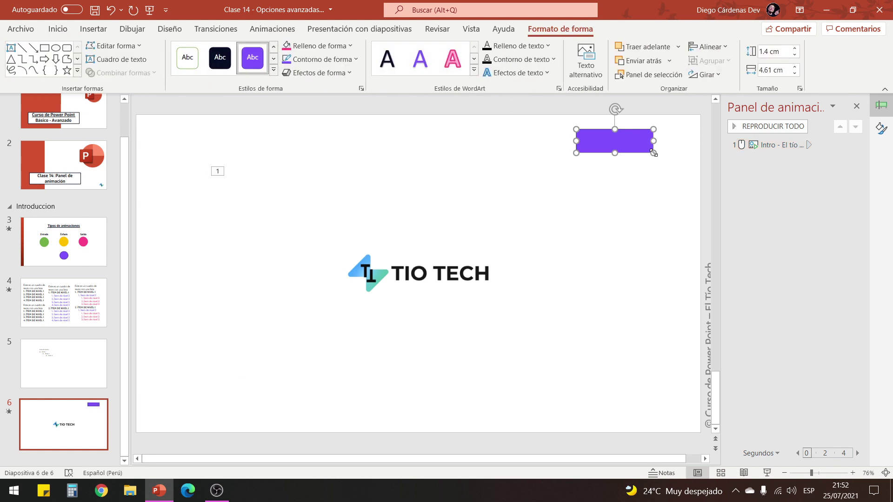
pyautogui.write('Parte 1')
pyautogui.moveTo(615, 141)
pyautogui.mouseDown()
pyautogui.moveTo(266, 153)
pyautogui.moveTo(476, 146)
pyautogui.mouseUp()
# - Relabel the copied rectangles 'Parte 2' and 'Parte 3' and nudge Parte 3 right
pyautogui.doubleClick(381, 149)
pyautogui.write('2')
pyautogui.doubleClick(470, 152)
pyautogui.write('3')
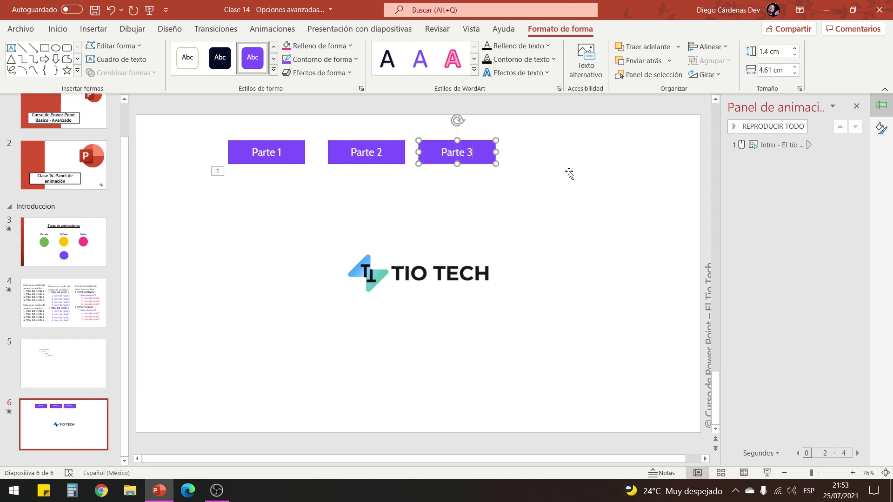
pyautogui.moveTo(471, 139); pyautogui.dragTo(480, 140)
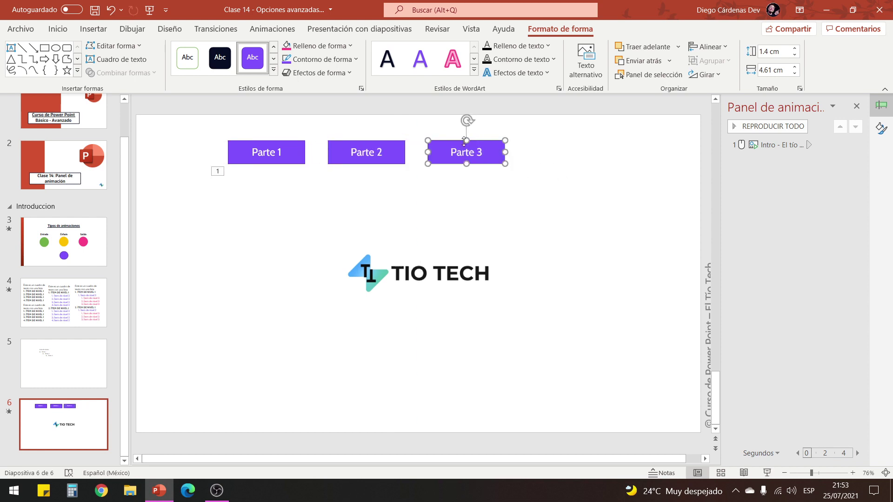
# - Select the video, then visit slide 5 and come back to slide 6
pyautogui.click(399, 229)
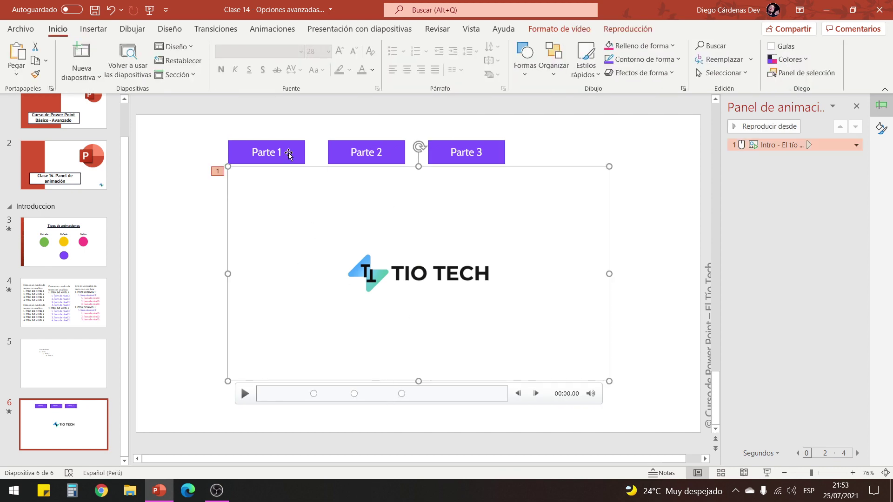
pyautogui.click(389, 199)
pyautogui.click(64, 356)
pyautogui.click(62, 424)
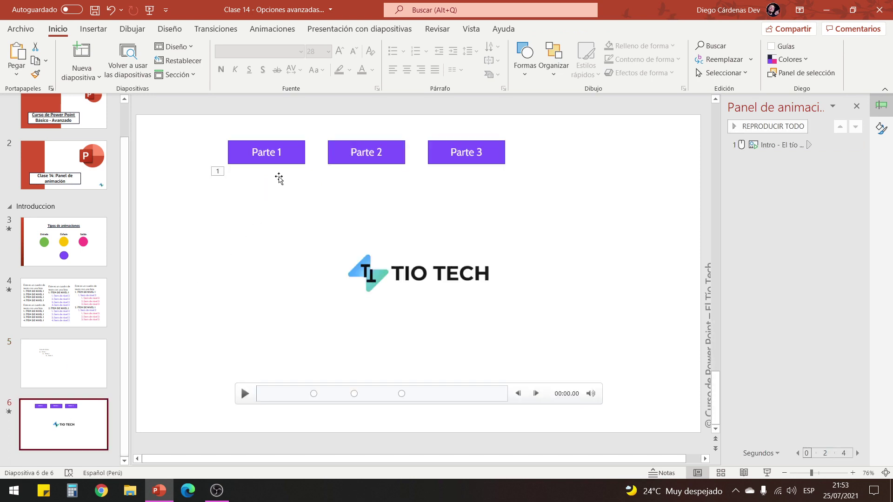
# - Set the video animation's trigger to On Click of Rectángulo 2 (Parte 1)
pyautogui.click(326, 372)
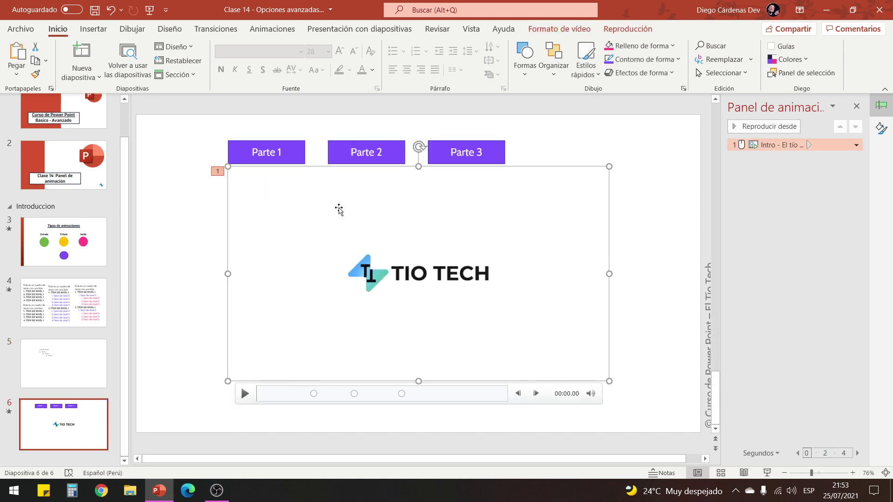
pyautogui.click(266, 29)
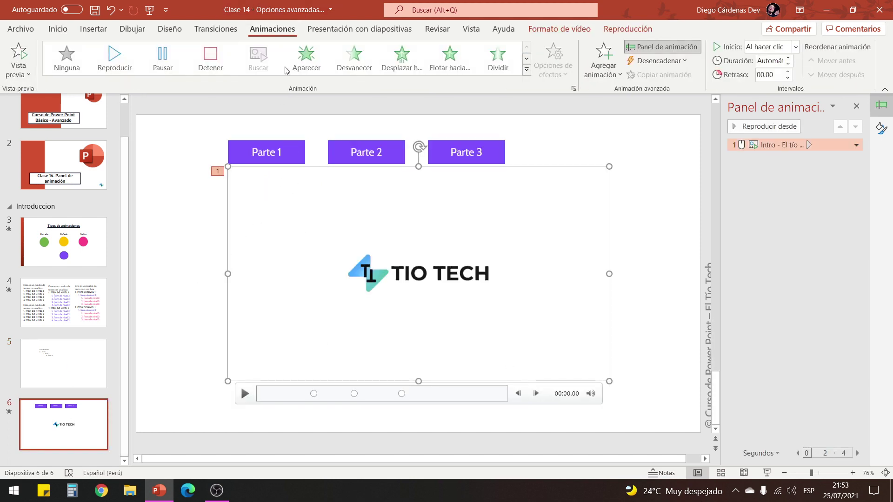
pyautogui.click(660, 61)
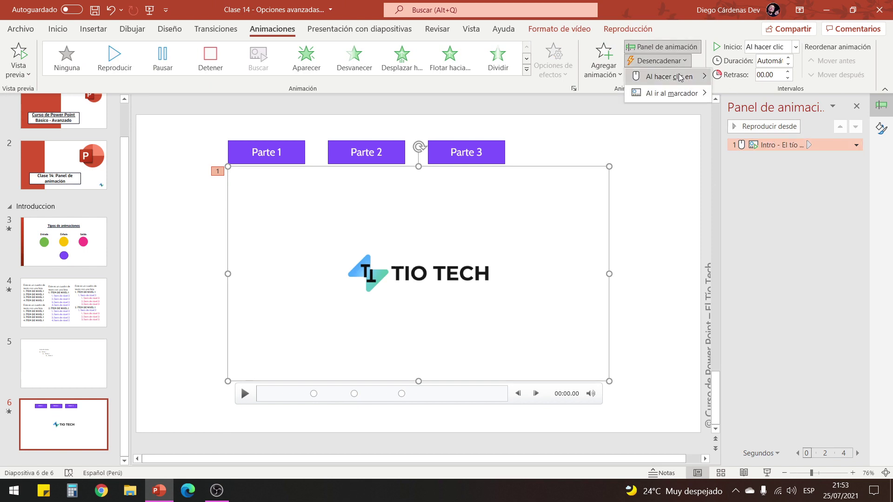
pyautogui.moveTo(669, 77)
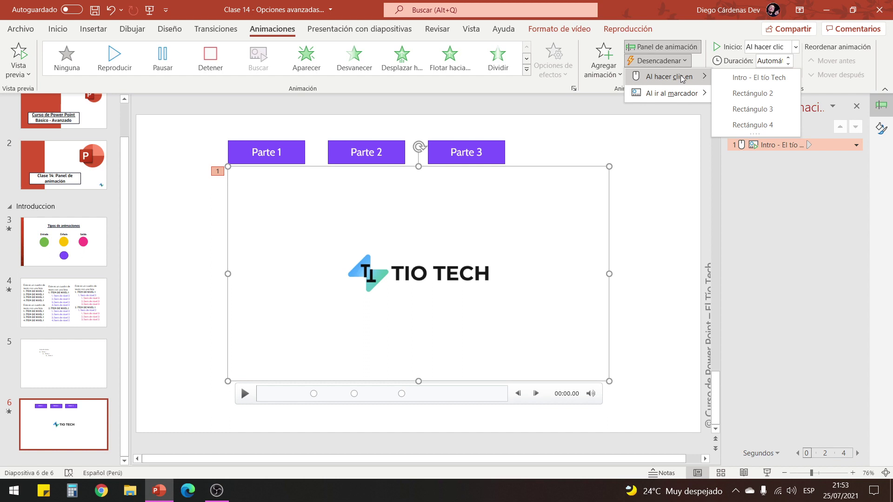
pyautogui.click(744, 95)
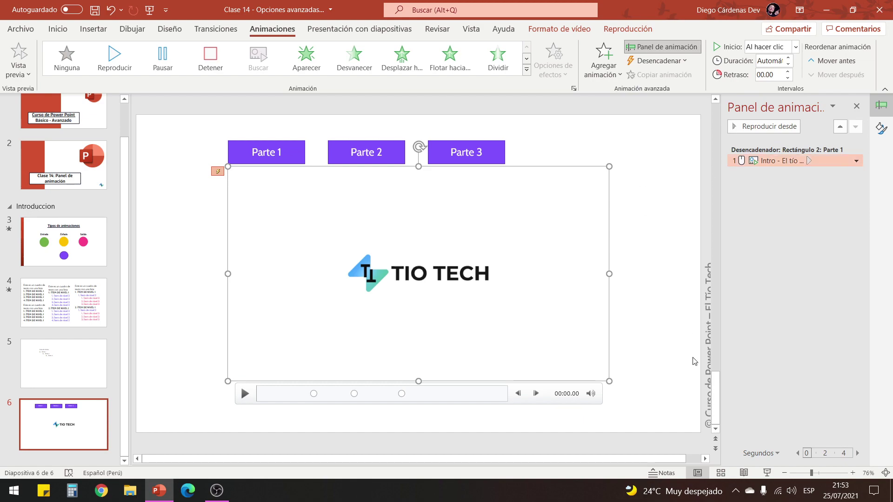
# - Test the Parte 1 trigger in a slide show, then select the Parte 1 button
pyautogui.click(767, 473)
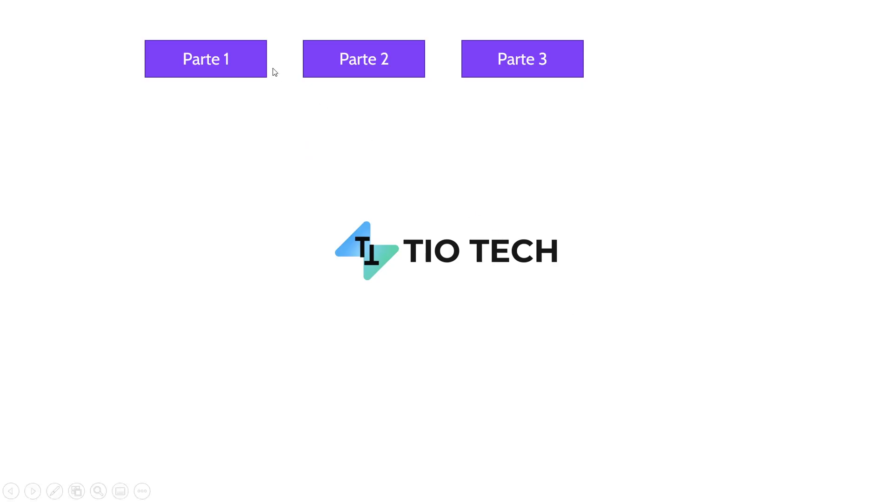
pyautogui.click(211, 66)
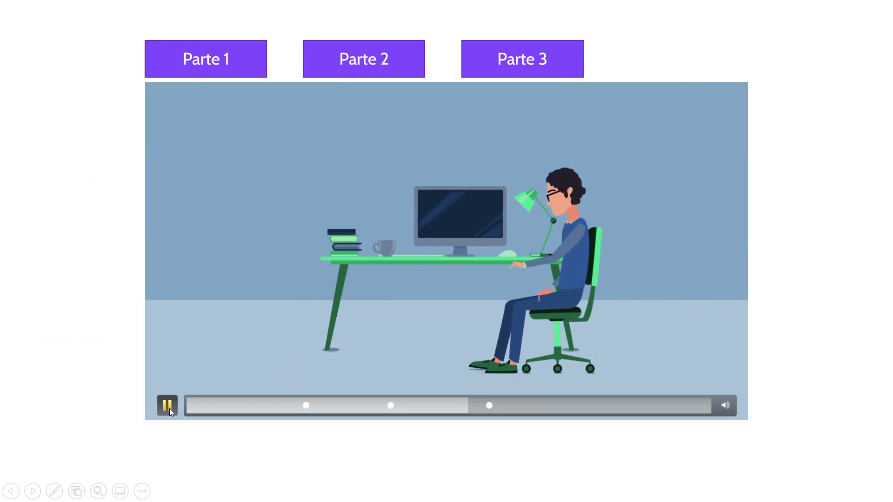
pyautogui.click(169, 409)
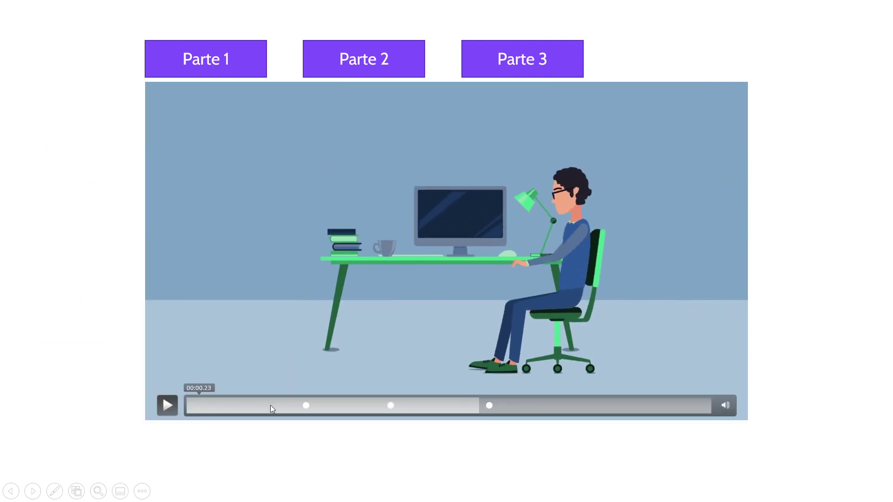
pyautogui.click(393, 411)
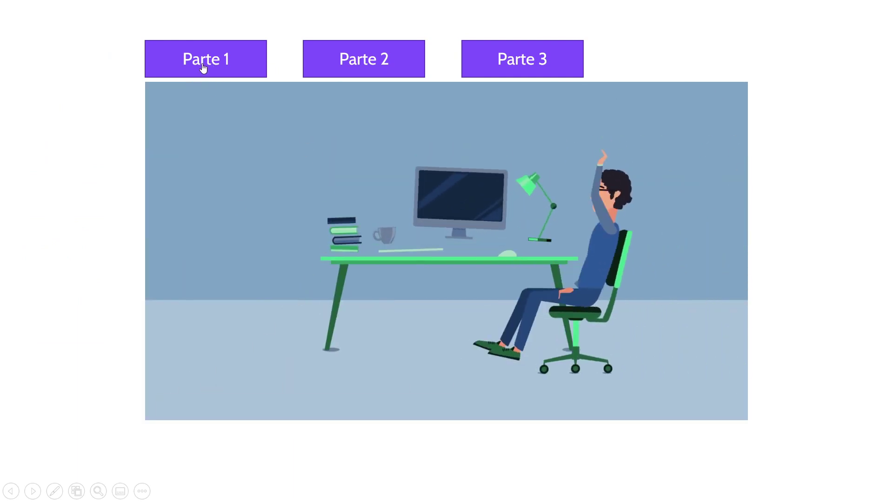
pyautogui.press('Escape')
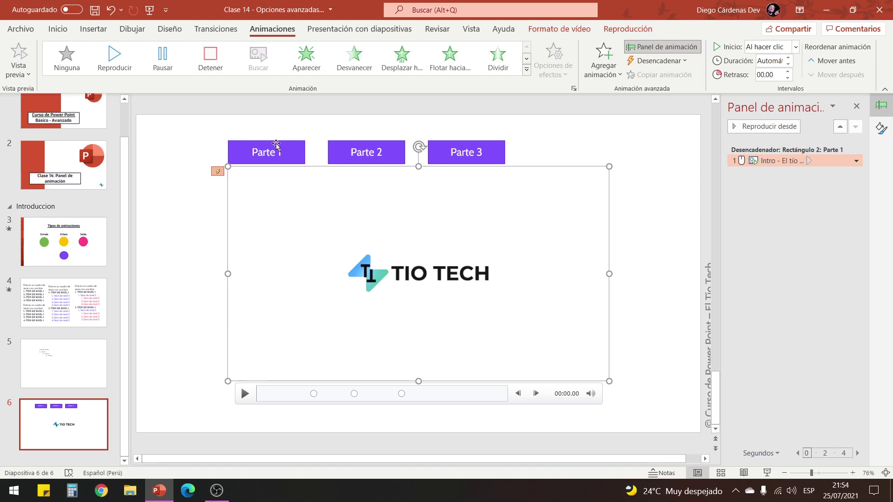
pyautogui.click(281, 141)
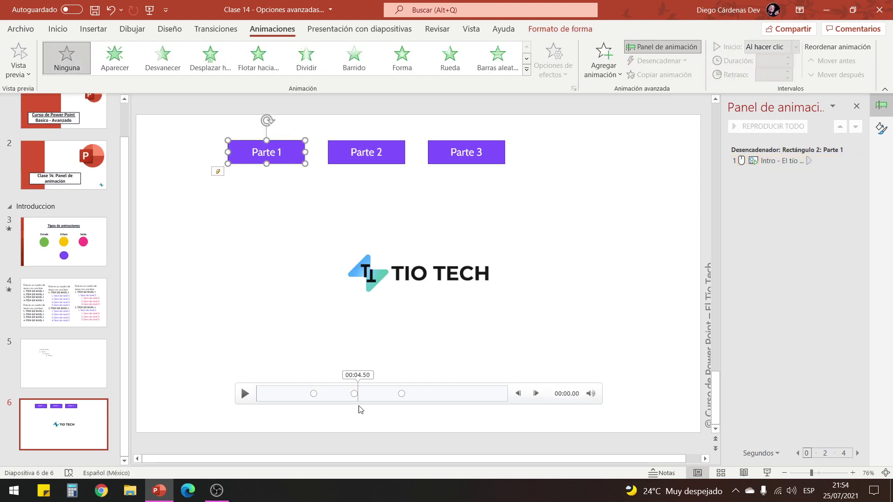
# - Retarget the 00:06.42 bookmark's seek trigger toward Parte 2, then go to slide 3
pyautogui.click(399, 362)
pyautogui.click(402, 394)
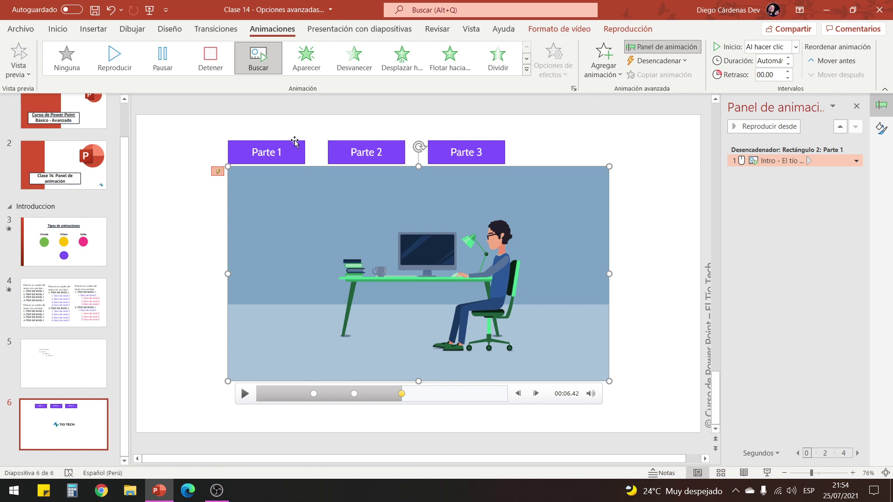
pyautogui.hotkey('ctrl', 'z')
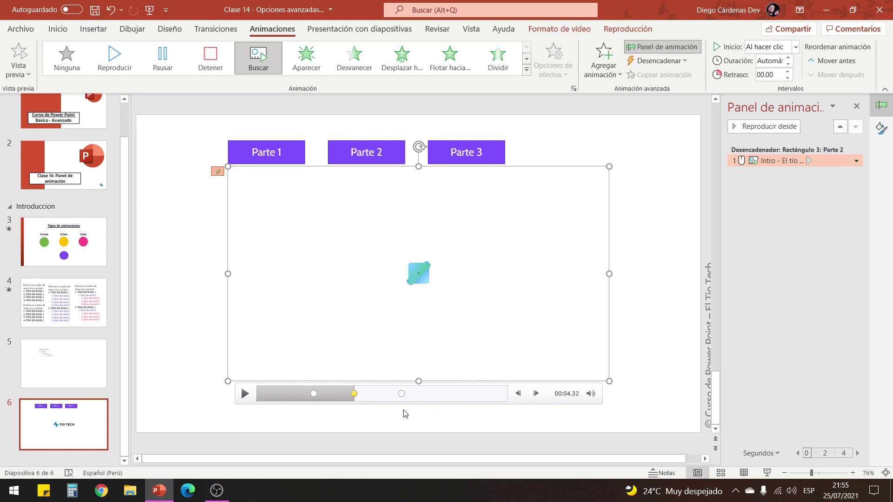
pyautogui.click(402, 395)
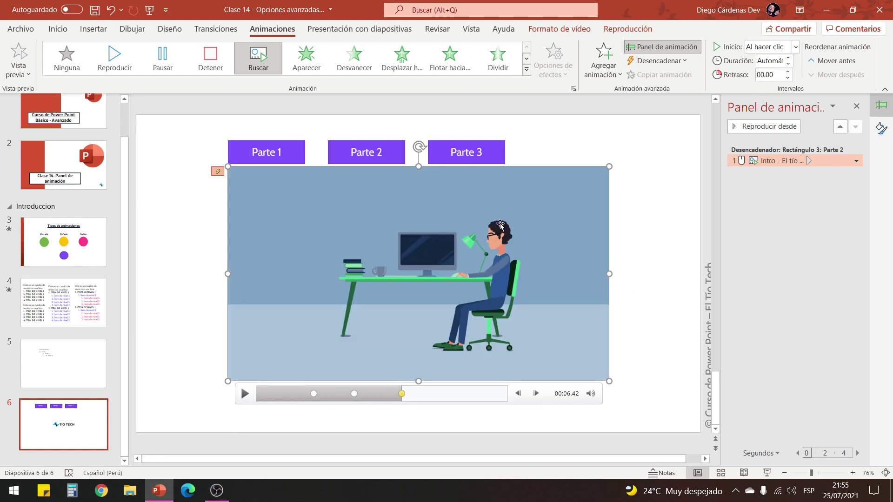
pyautogui.click(666, 62)
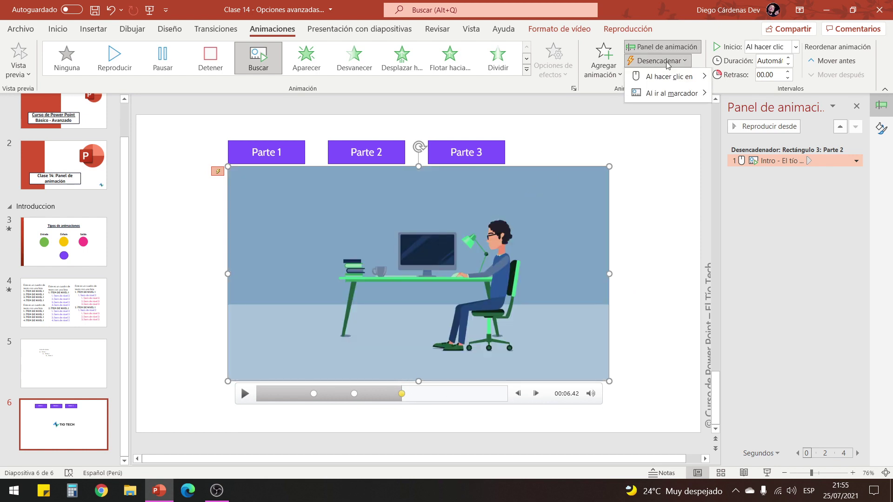
pyautogui.click(65, 263)
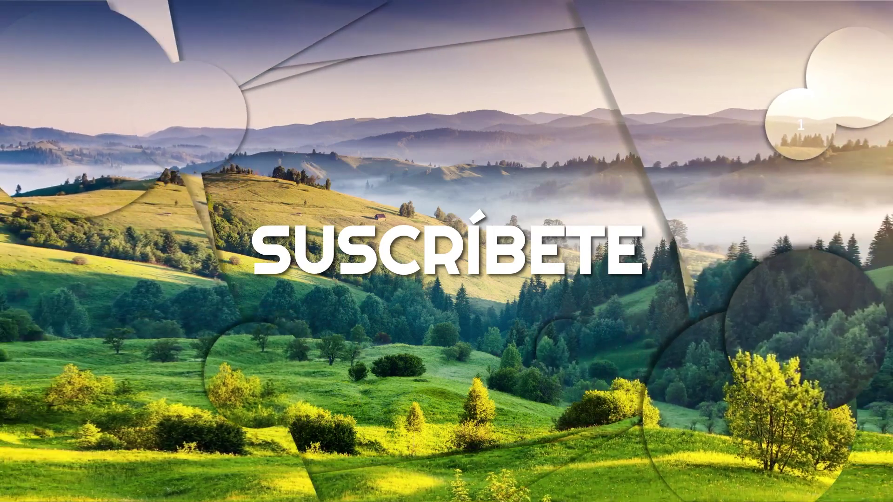
# - Exit the SUSCRÍBETE slide show back to editing slide 4
pyautogui.press('Escape')
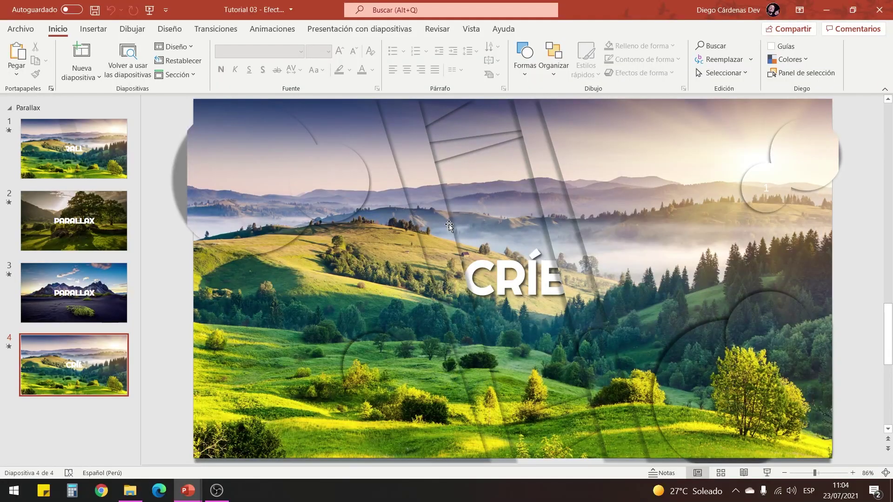